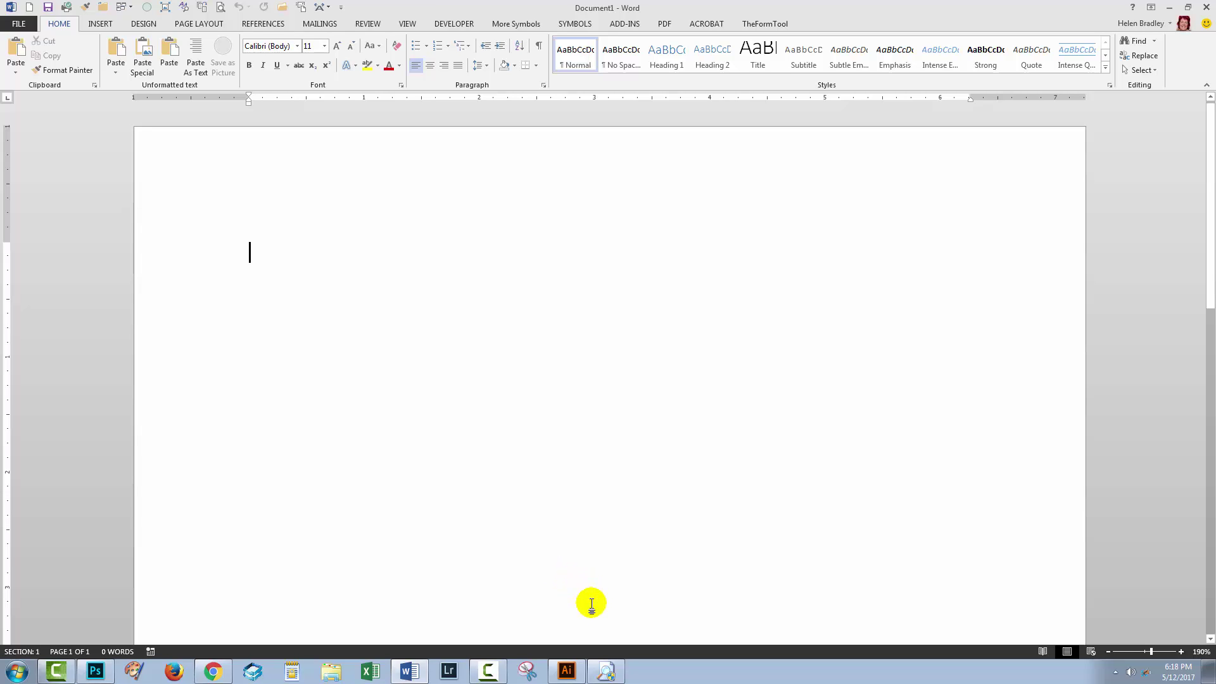
Locate the current Normal.dotm among the normal.dot matches in Everything, newest first
{"action": "left_click", "coordinate": [606, 671]}
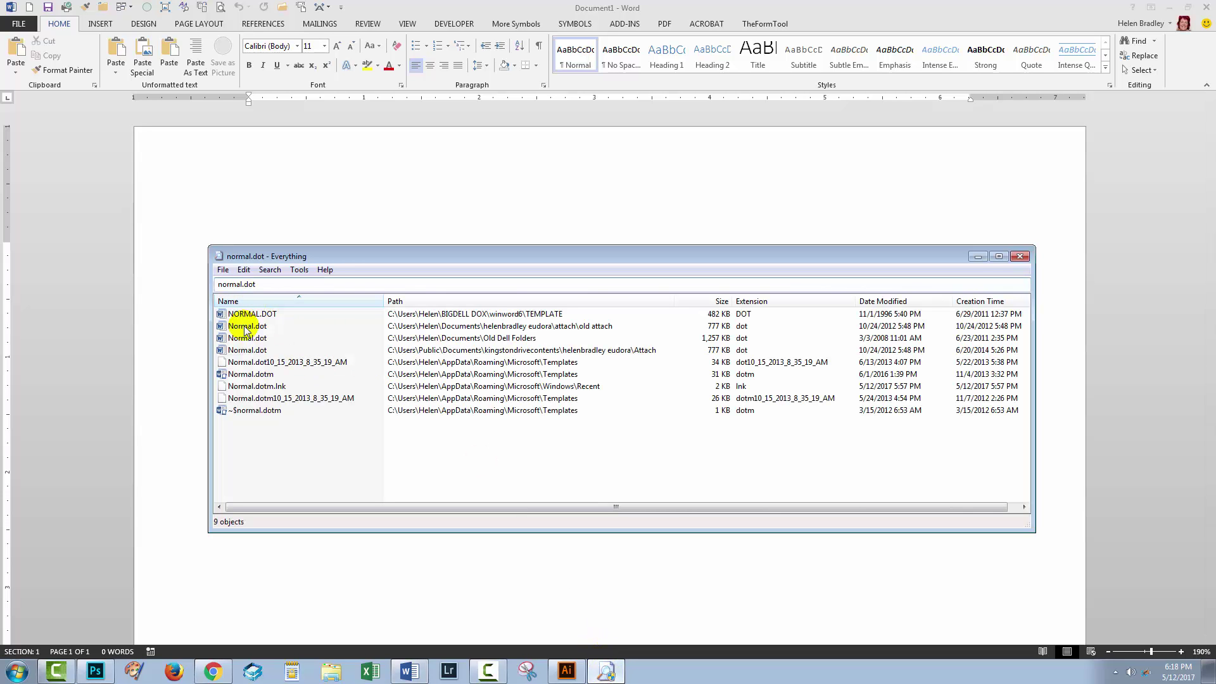
{"action": "left_click", "coordinate": [212, 672]}
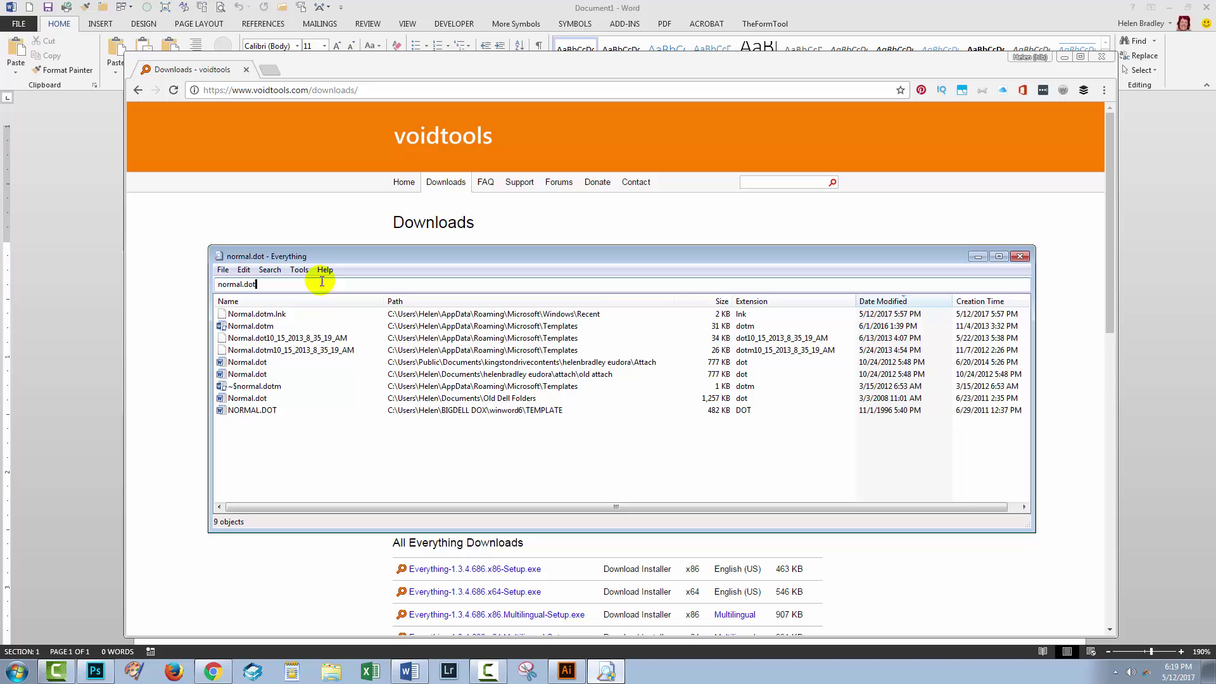
{"action": "left_click", "coordinate": [255, 326]}
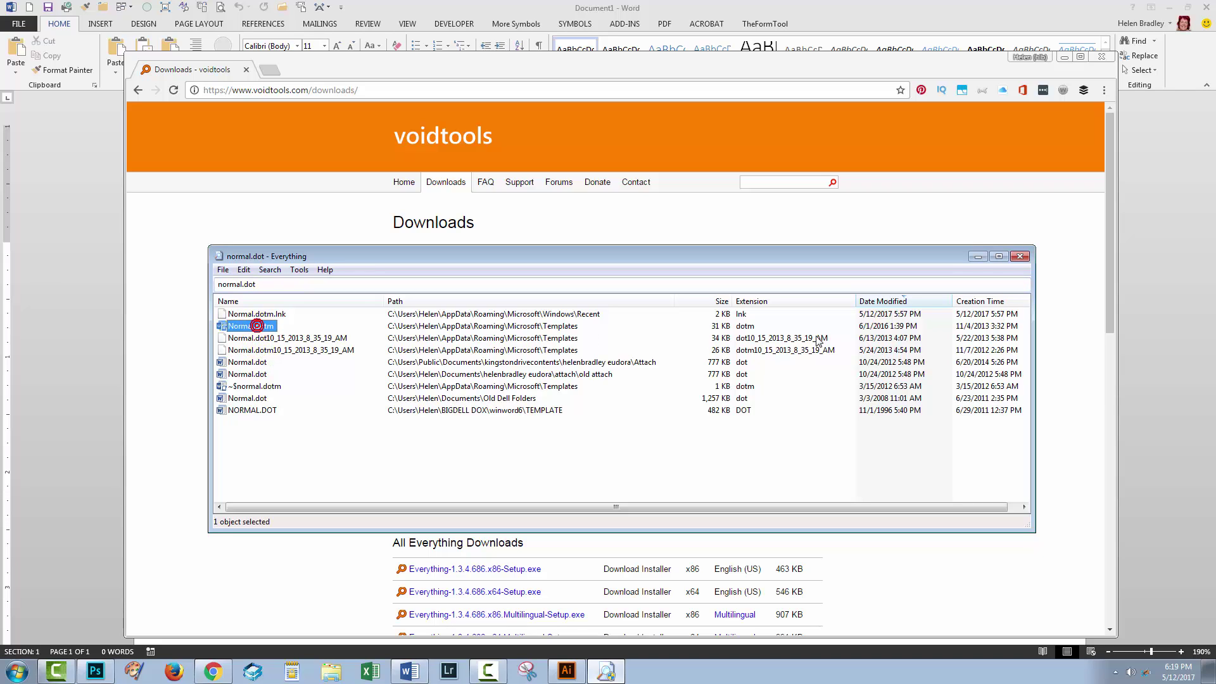
{"action": "left_click", "coordinate": [890, 324], "text": "ctrl"}
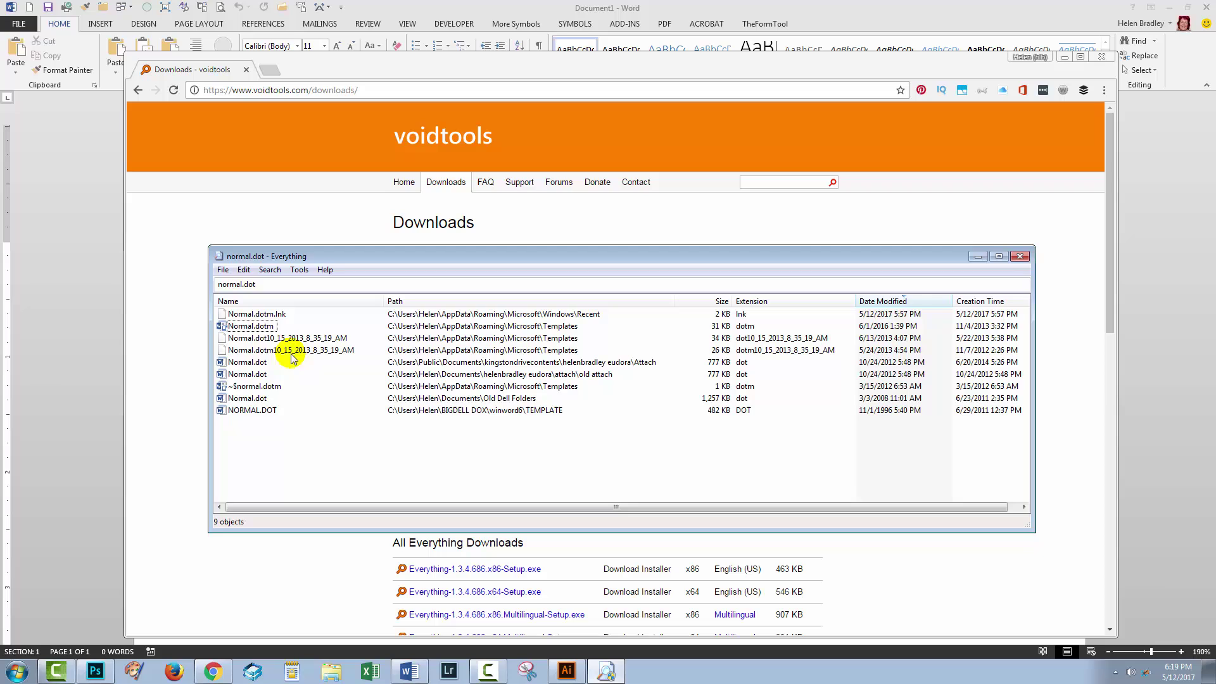
Open the Templates folder containing Normal.dotm, copy its path, and close the folder window
{"action": "right_click", "coordinate": [244, 328]}
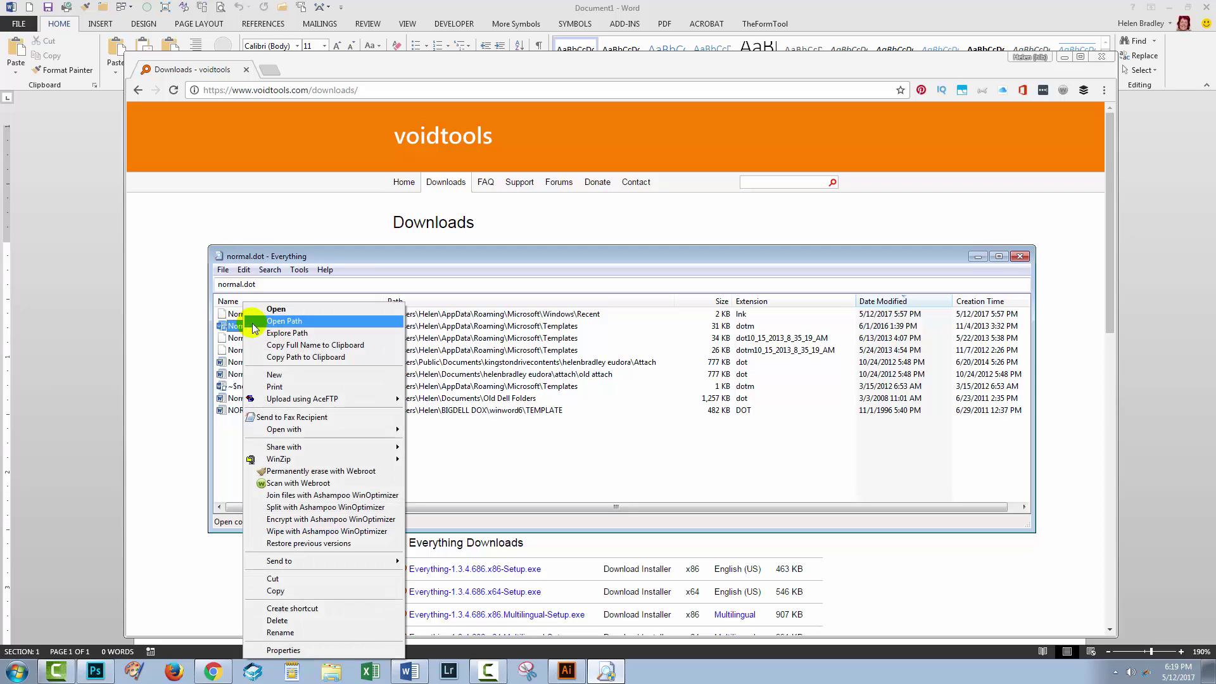
{"action": "left_click", "coordinate": [281, 323]}
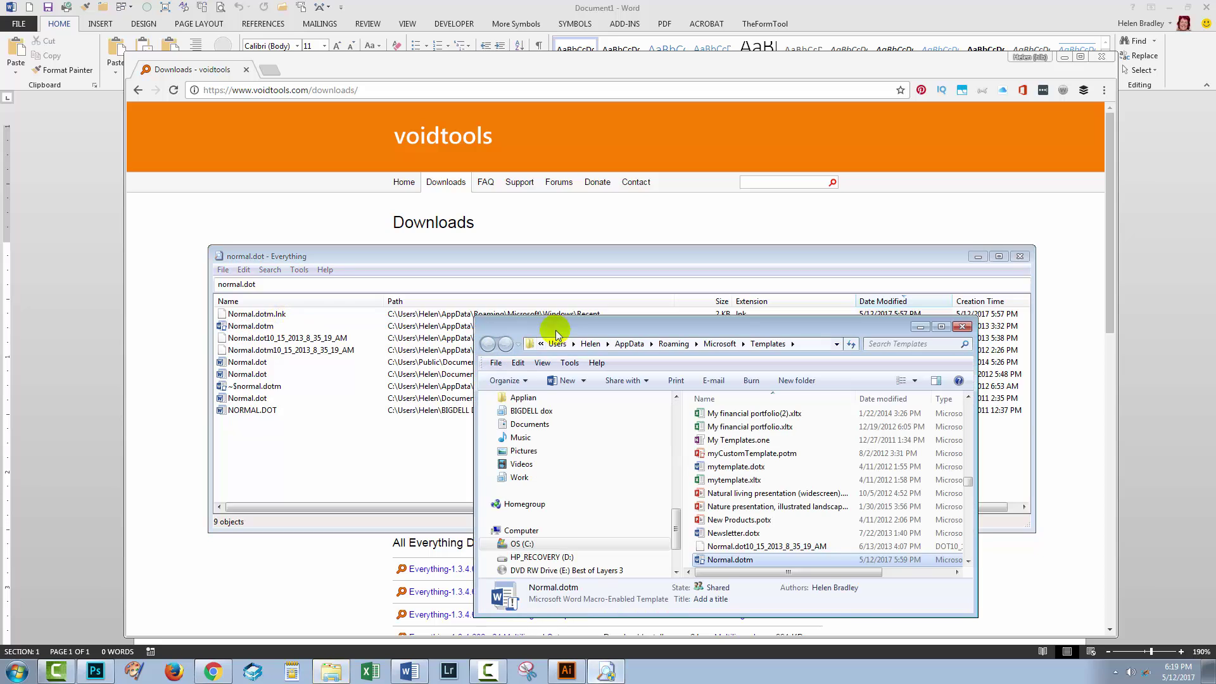
{"action": "left_click_drag", "start_coordinate": [570, 328], "coordinate": [279, 290]}
{"action": "left_click", "coordinate": [285, 307]}
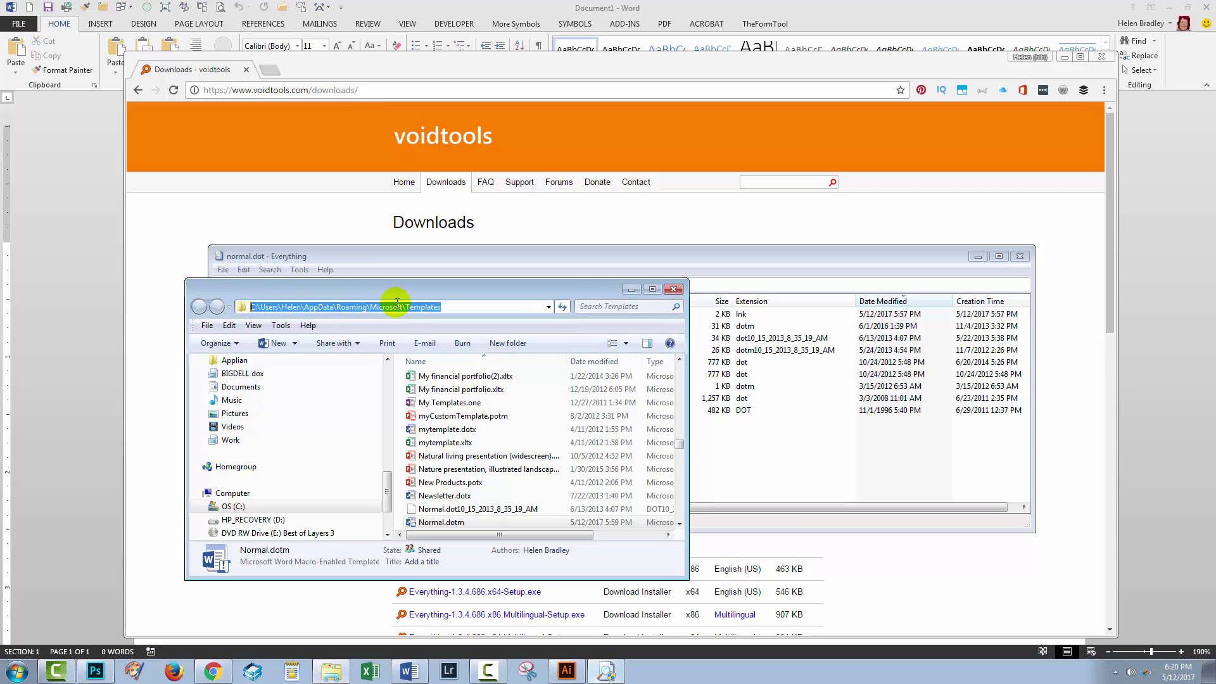
{"action": "right_click", "coordinate": [232, 306]}
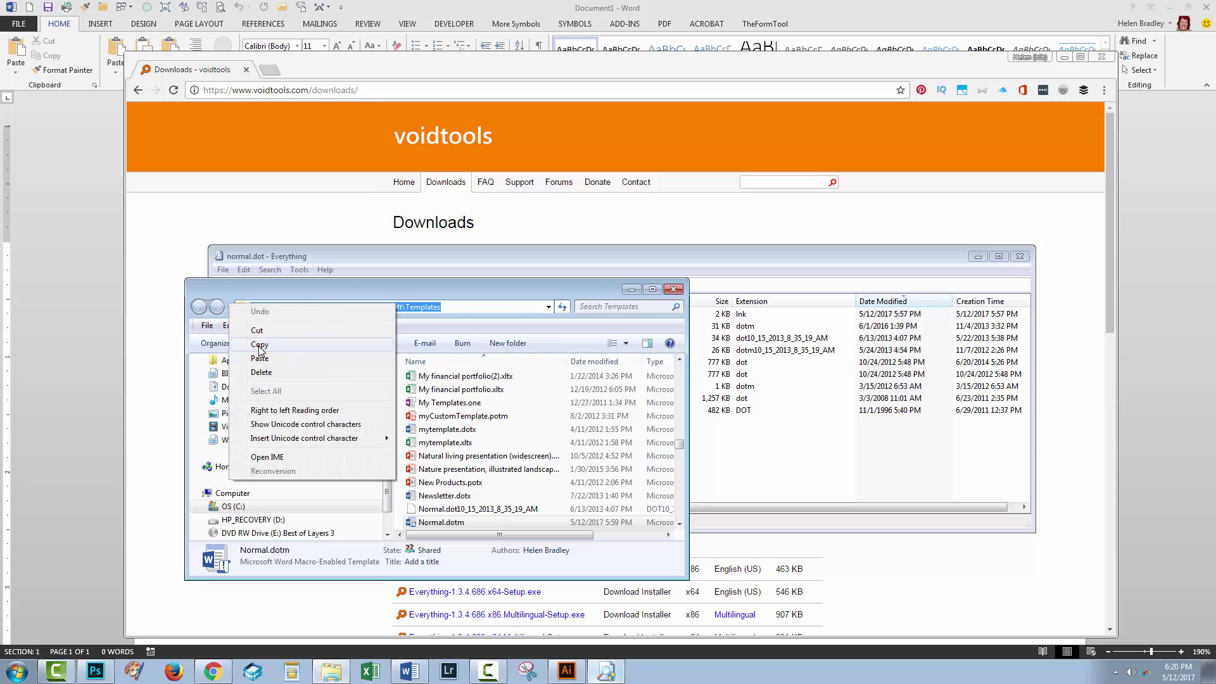
{"action": "left_click", "coordinate": [260, 345]}
{"action": "left_click", "coordinate": [673, 289]}
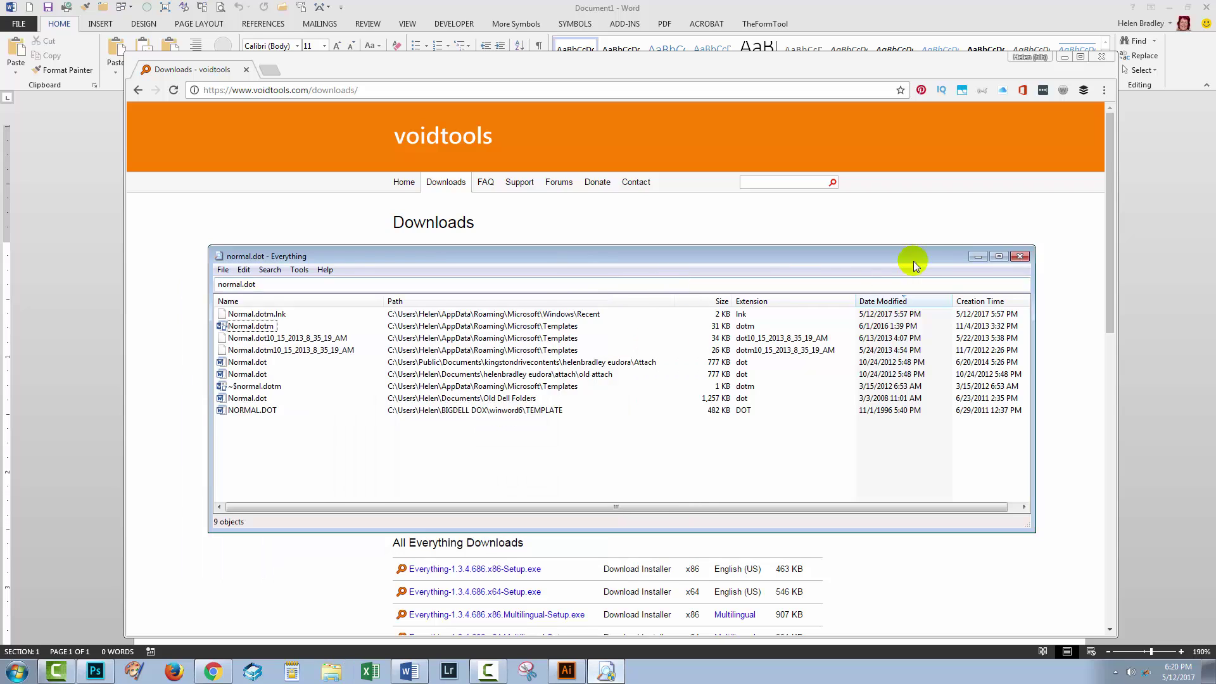
Put Everything away and bring up Word's Open dialog through File > Open > Computer > Browse
{"action": "left_click", "coordinate": [979, 256]}
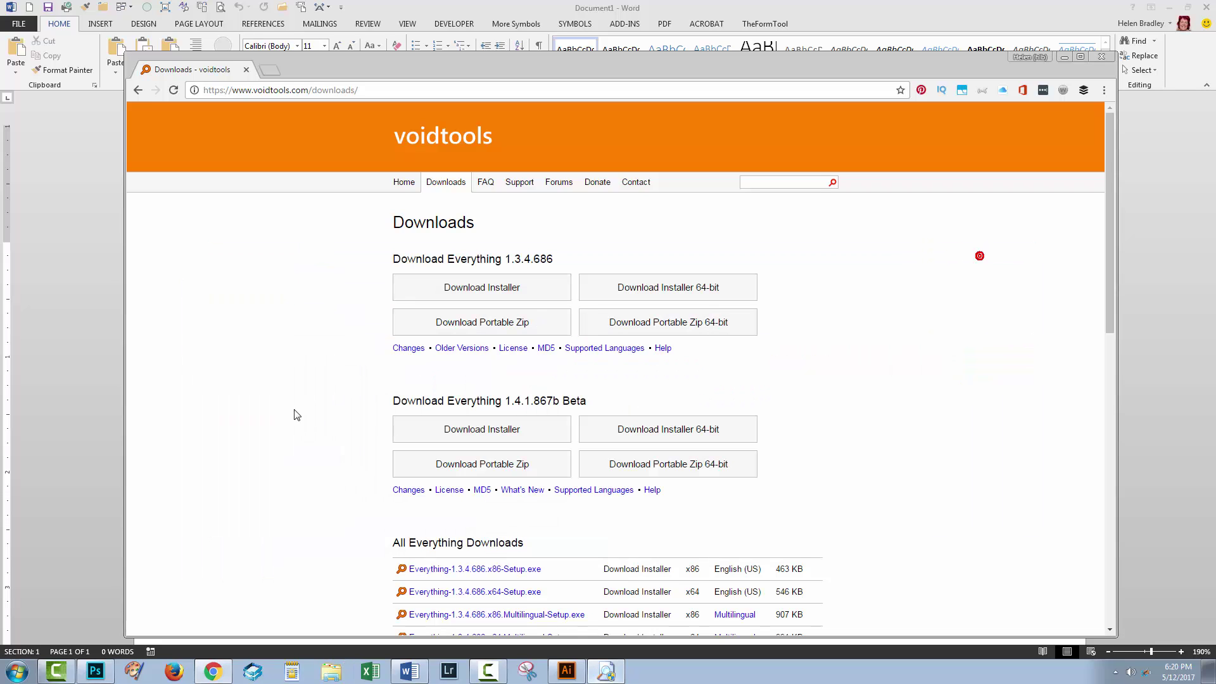
{"action": "left_click", "coordinate": [62, 323]}
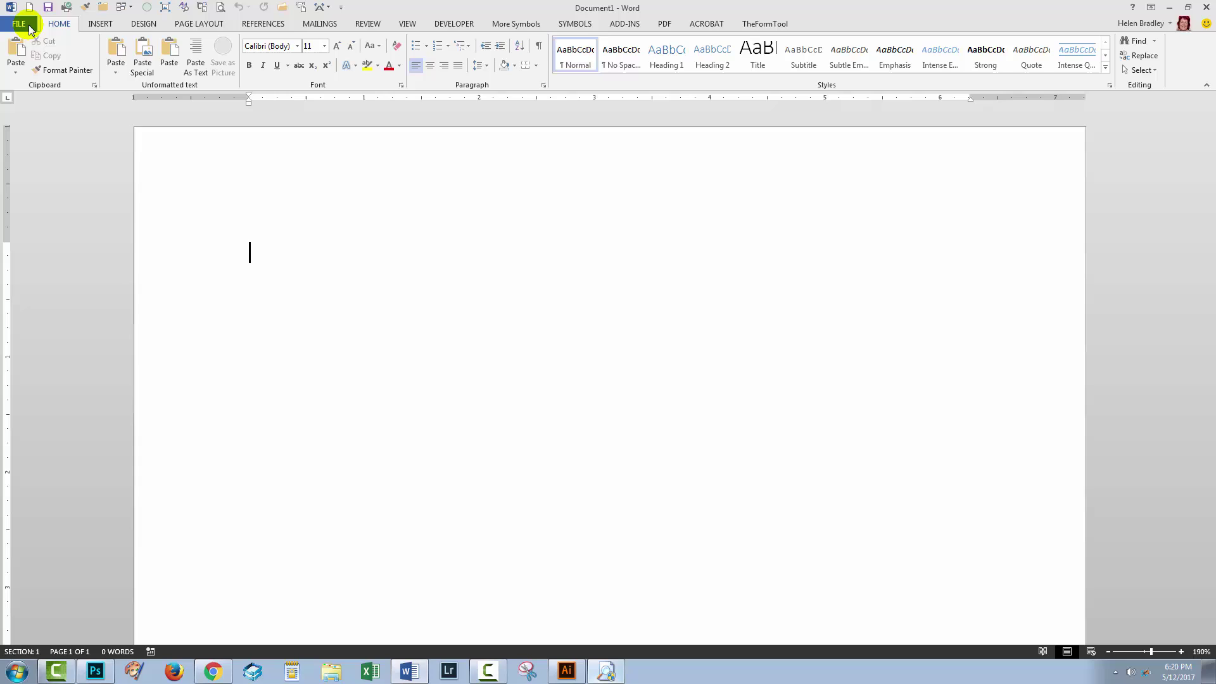
{"action": "left_click", "coordinate": [29, 29]}
{"action": "left_click", "coordinate": [26, 103]}
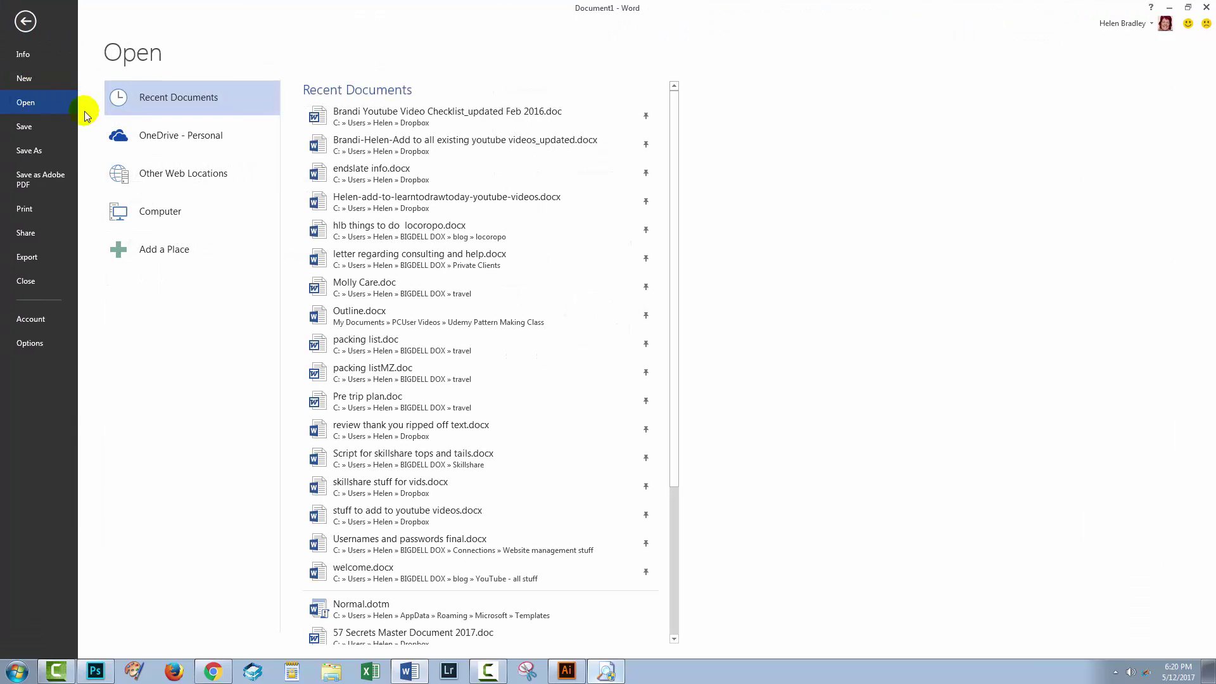
{"action": "left_click", "coordinate": [136, 214]}
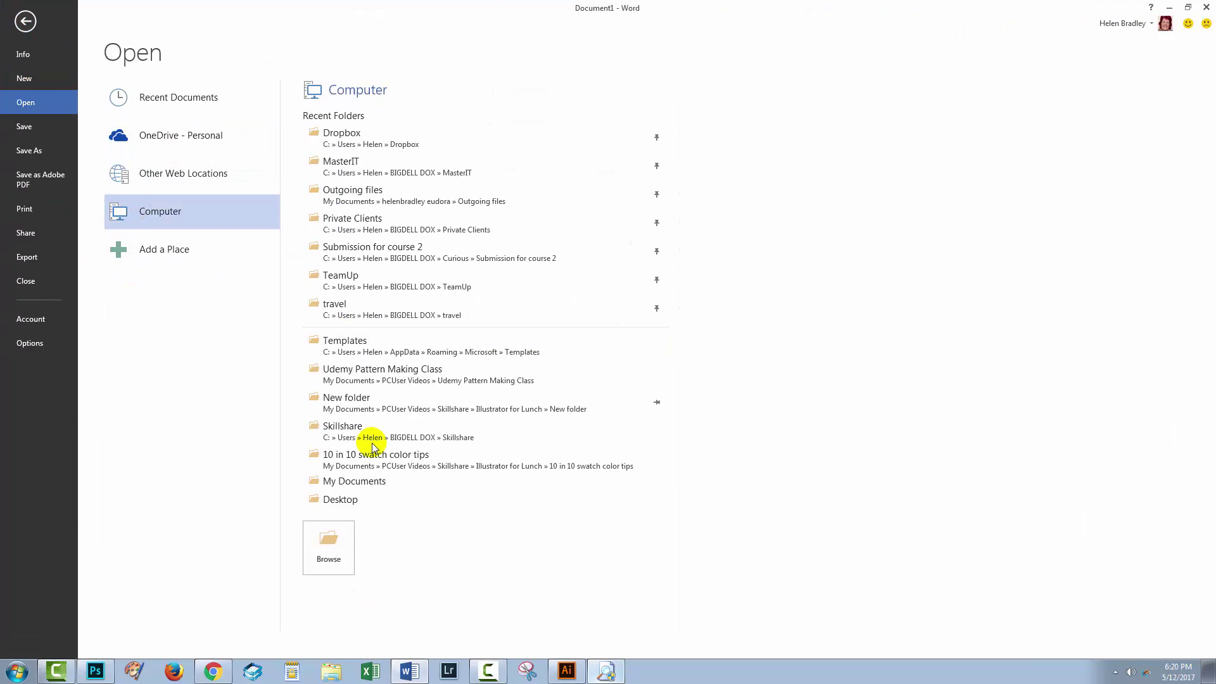
{"action": "left_click", "coordinate": [331, 557]}
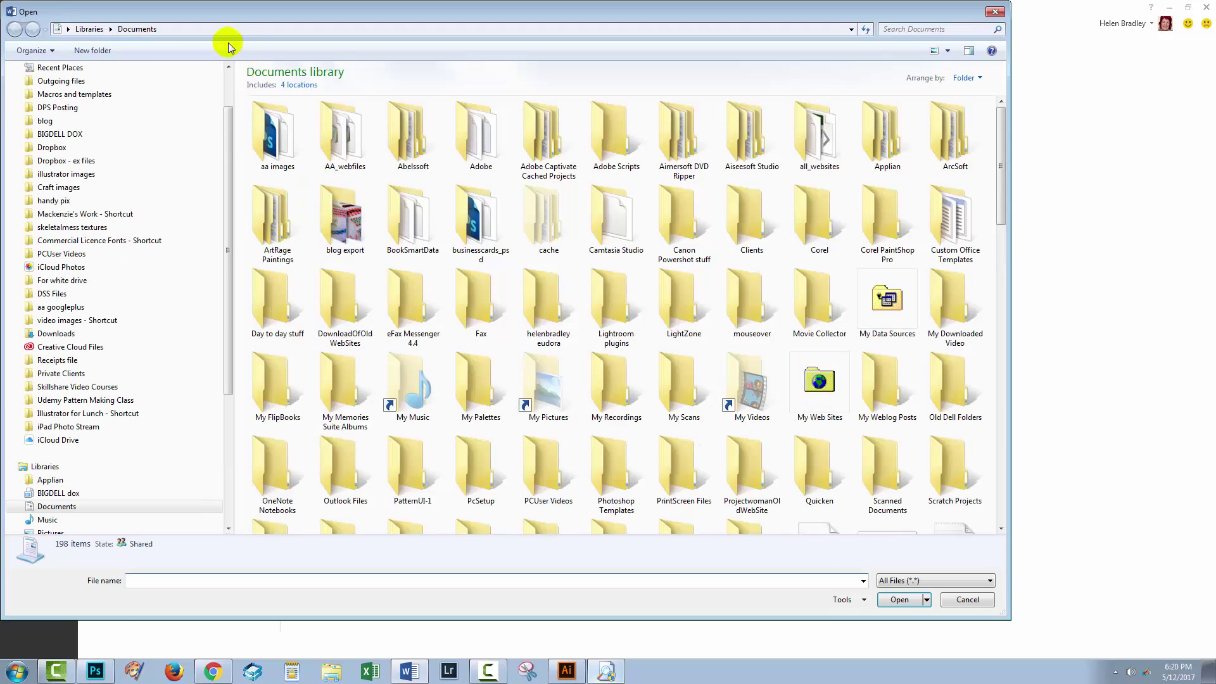
Go to the pasted Templates folder path and select Normal.dotm
{"action": "left_click", "coordinate": [203, 29]}
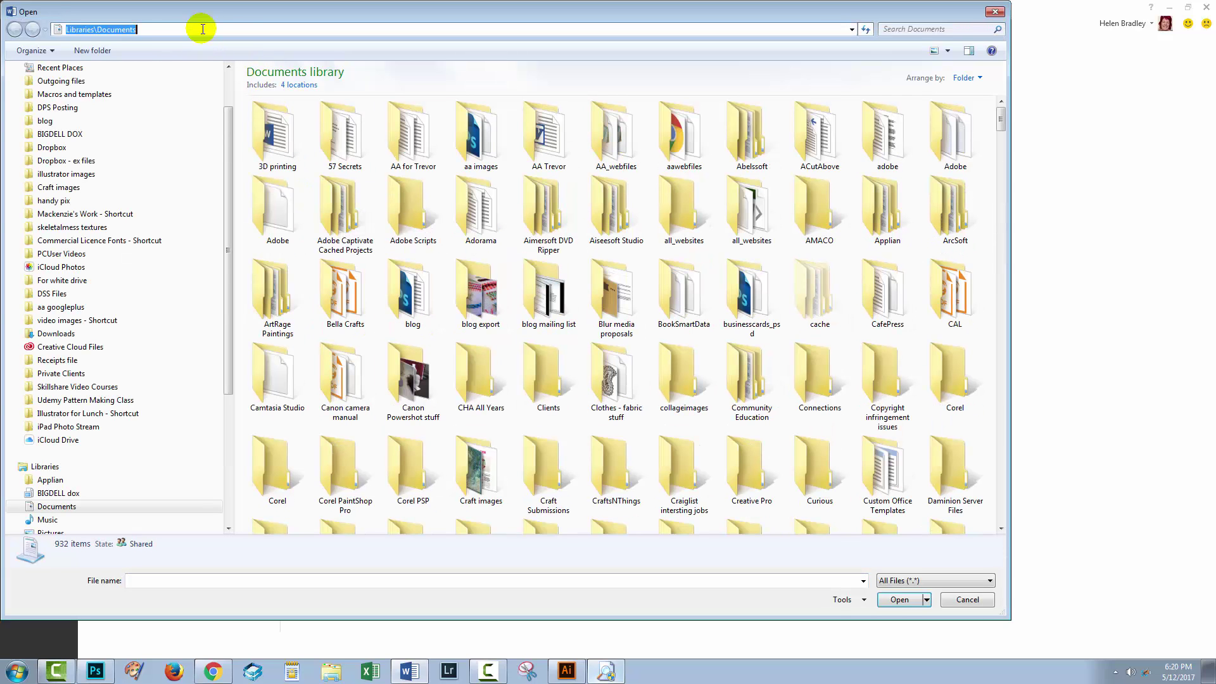
{"action": "key", "text": "ctrl+v"}
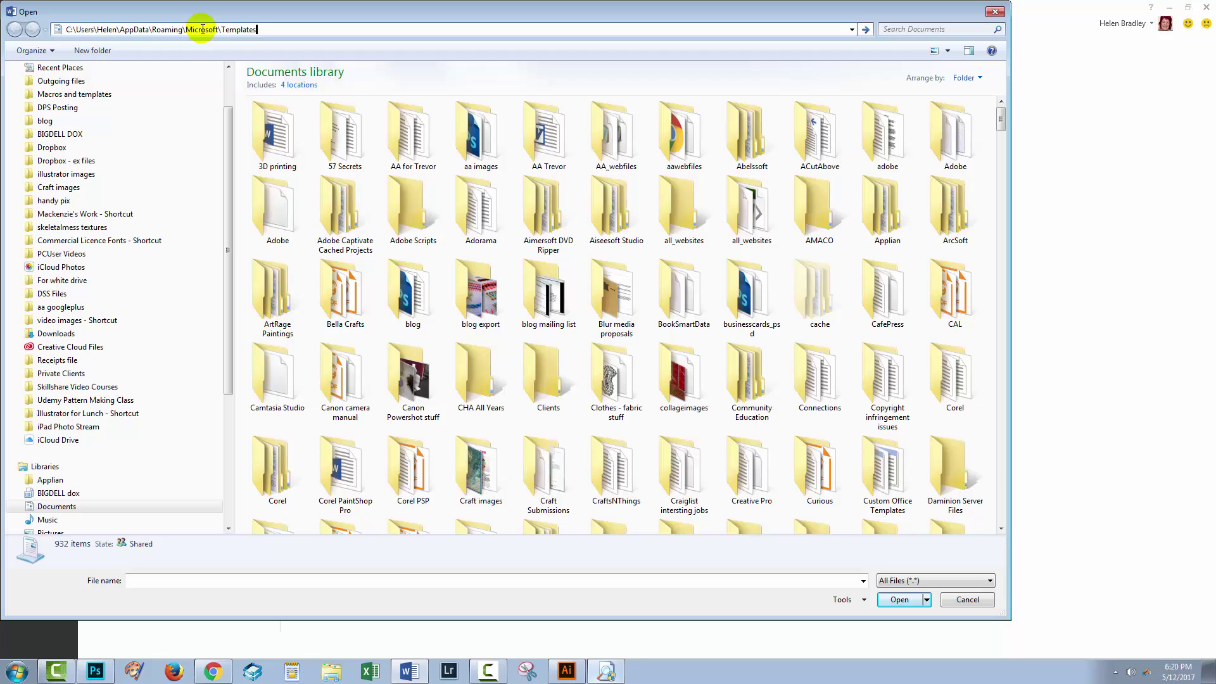
{"action": "key", "text": "Return"}
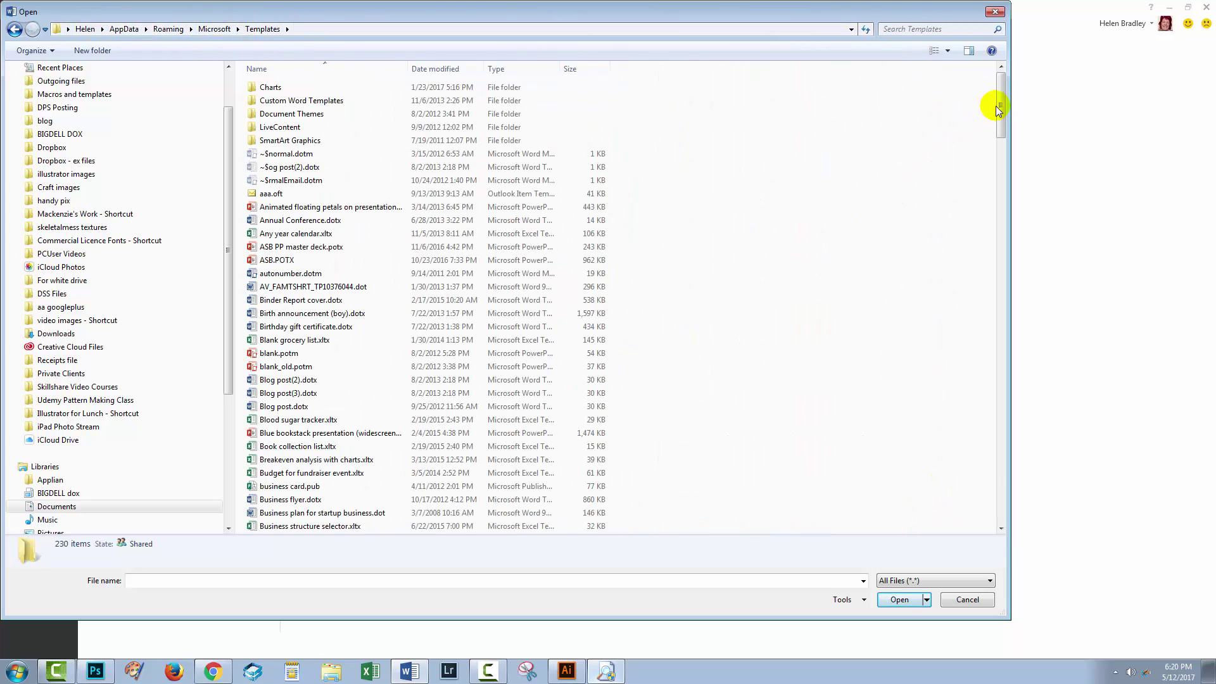
{"action": "left_click_drag", "start_coordinate": [1001, 107], "coordinate": [997, 328]}
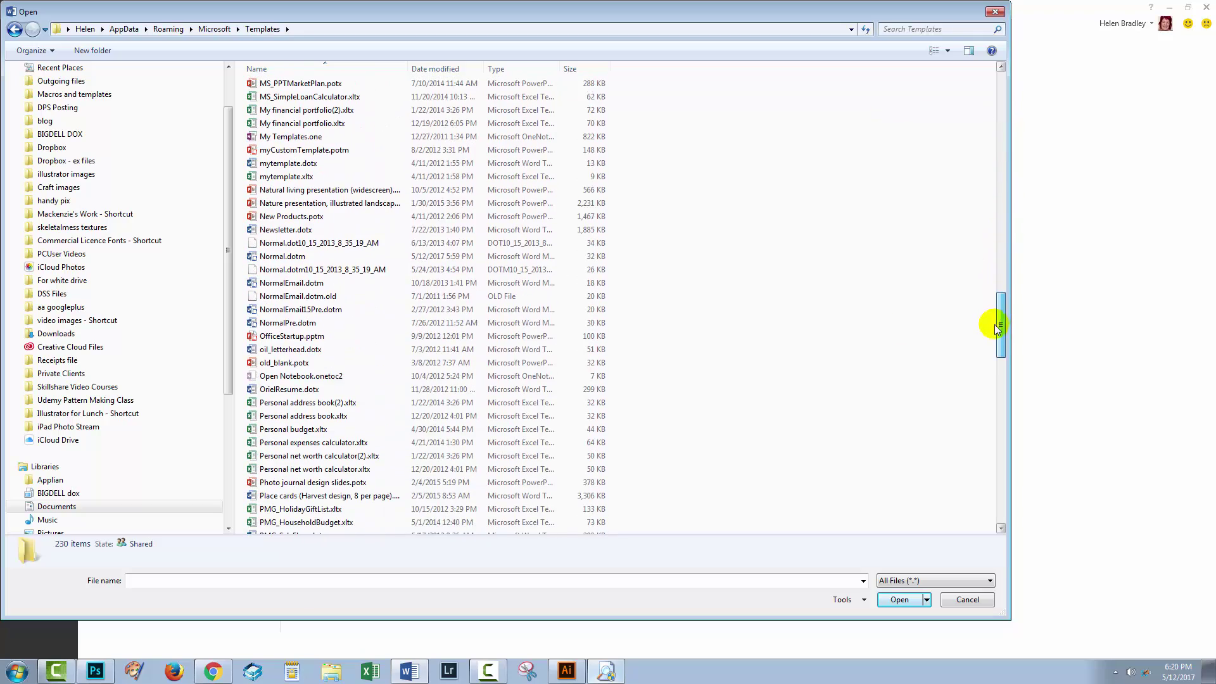
{"action": "left_click", "coordinate": [273, 258]}
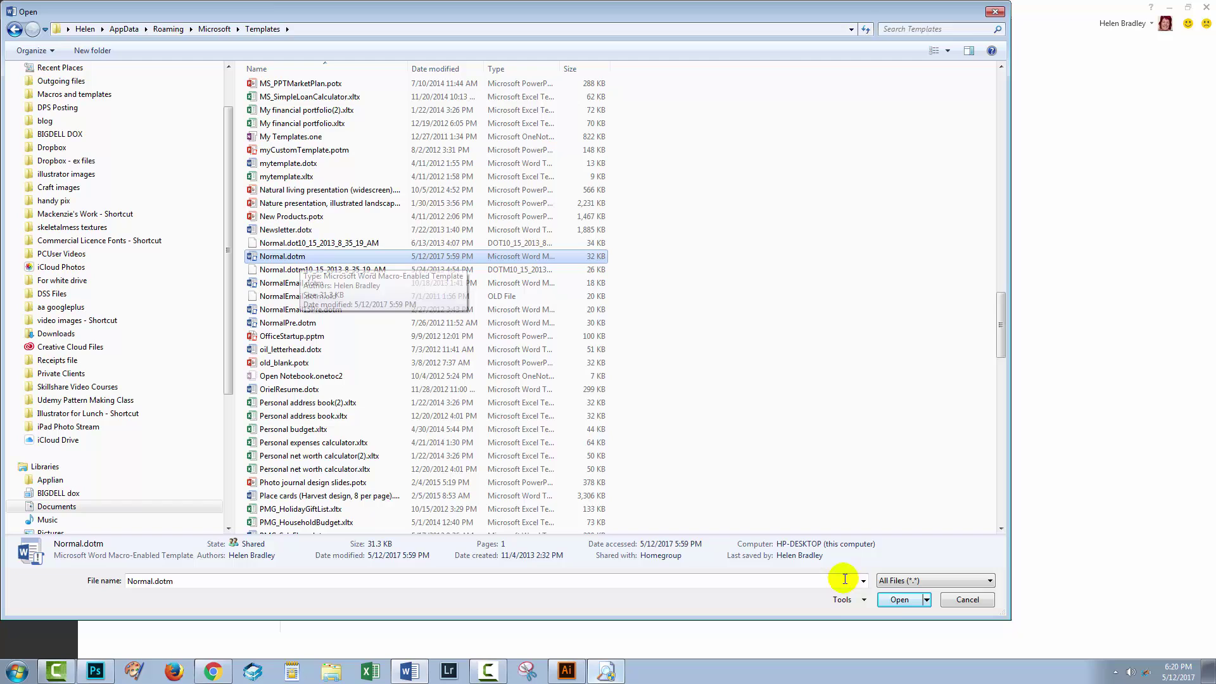
Load Normal.dotm for editing and show the DEVELOPER tab
{"action": "left_click", "coordinate": [900, 601]}
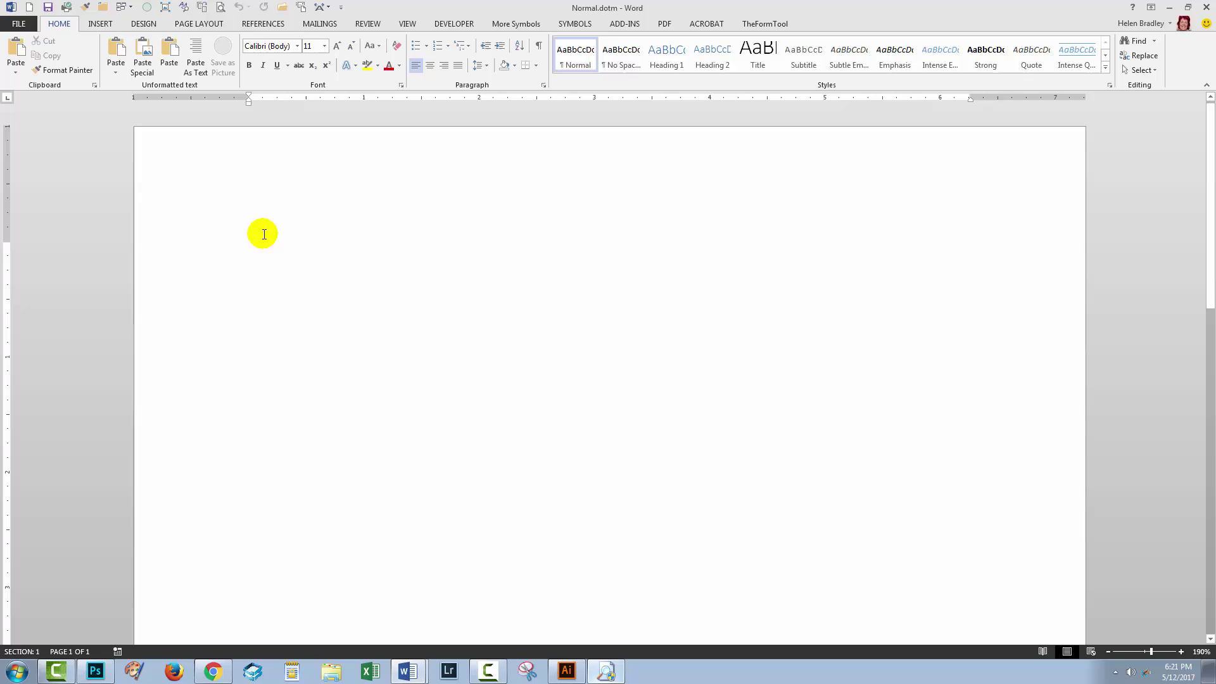
{"action": "left_click", "coordinate": [454, 25]}
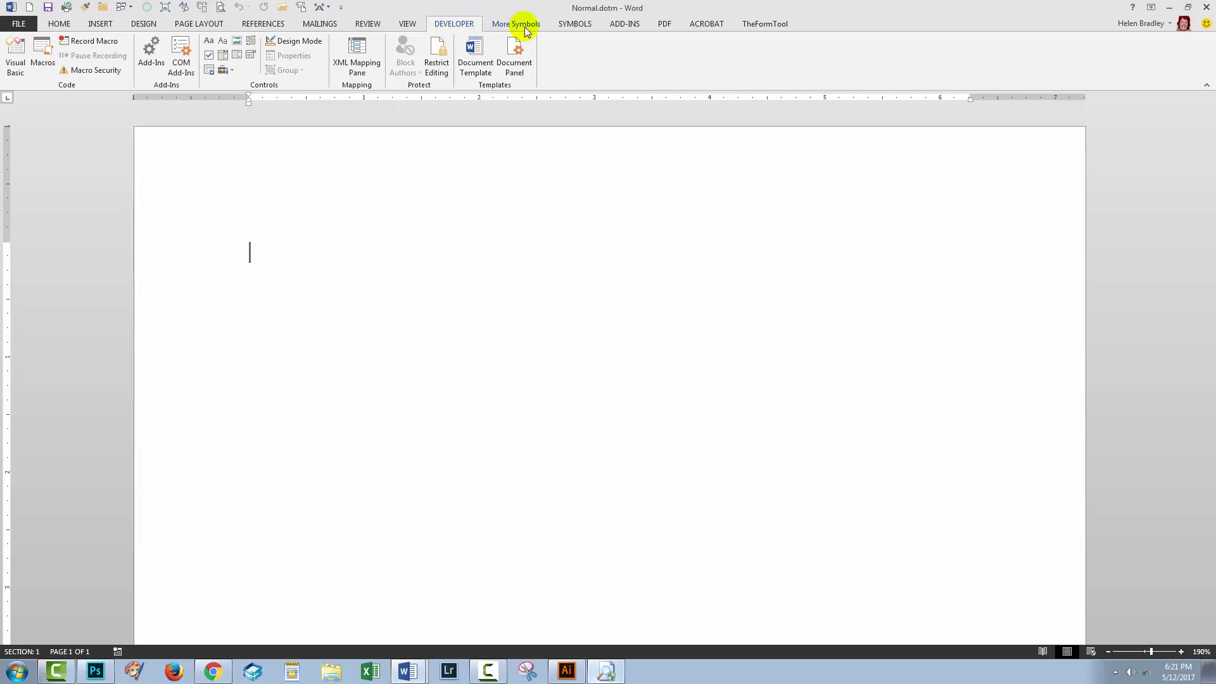
Record a button-assigned macro named Cents that inserts ¢, then delete the test ¢
{"action": "left_click", "coordinate": [94, 40]}
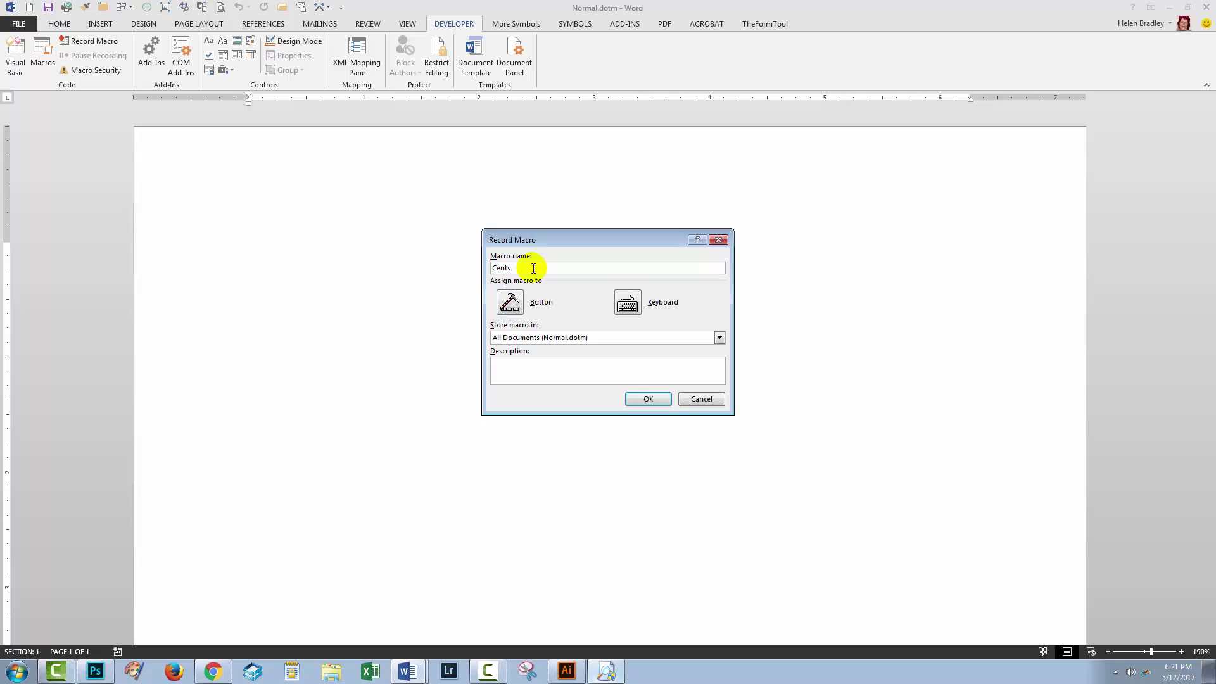
{"action": "left_click", "coordinate": [510, 303]}
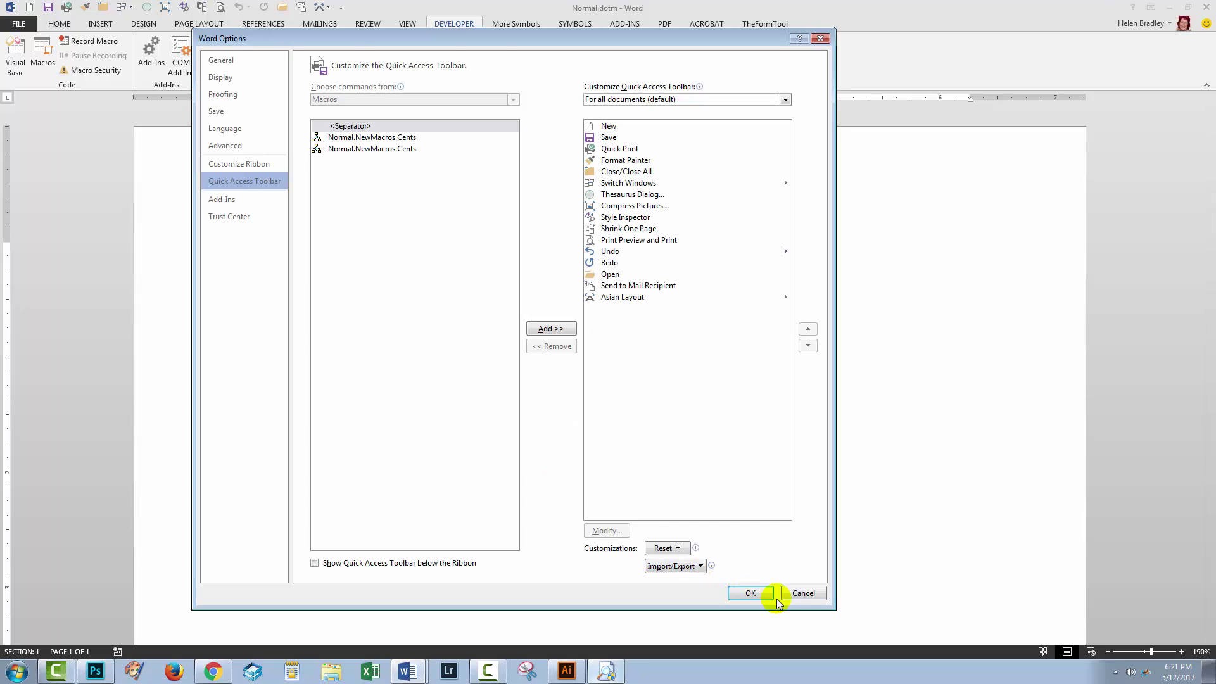
{"action": "left_click", "coordinate": [793, 592]}
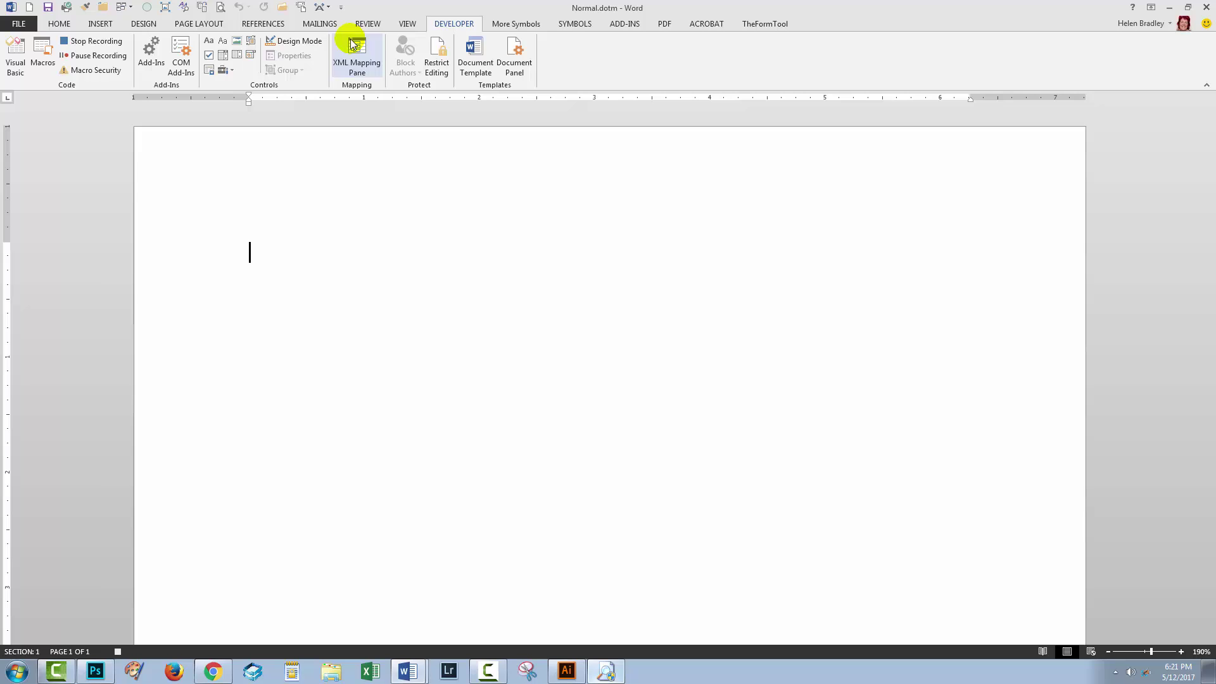
{"action": "left_click", "coordinate": [100, 23]}
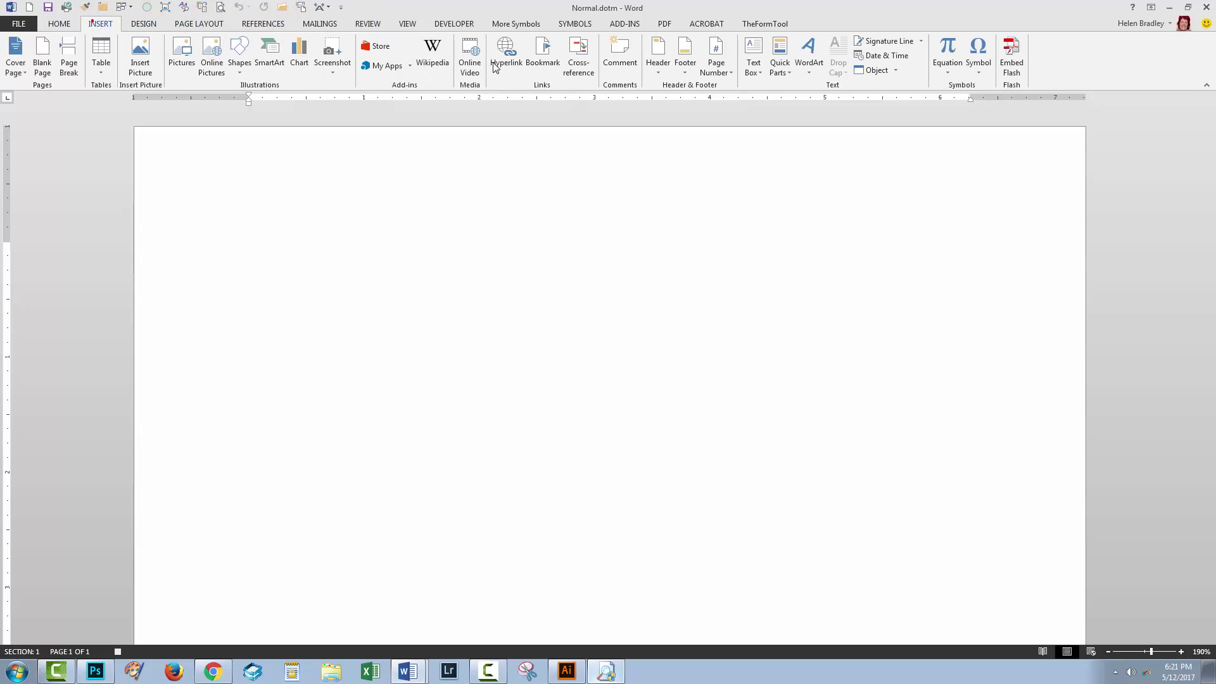
{"action": "left_click", "coordinate": [978, 70]}
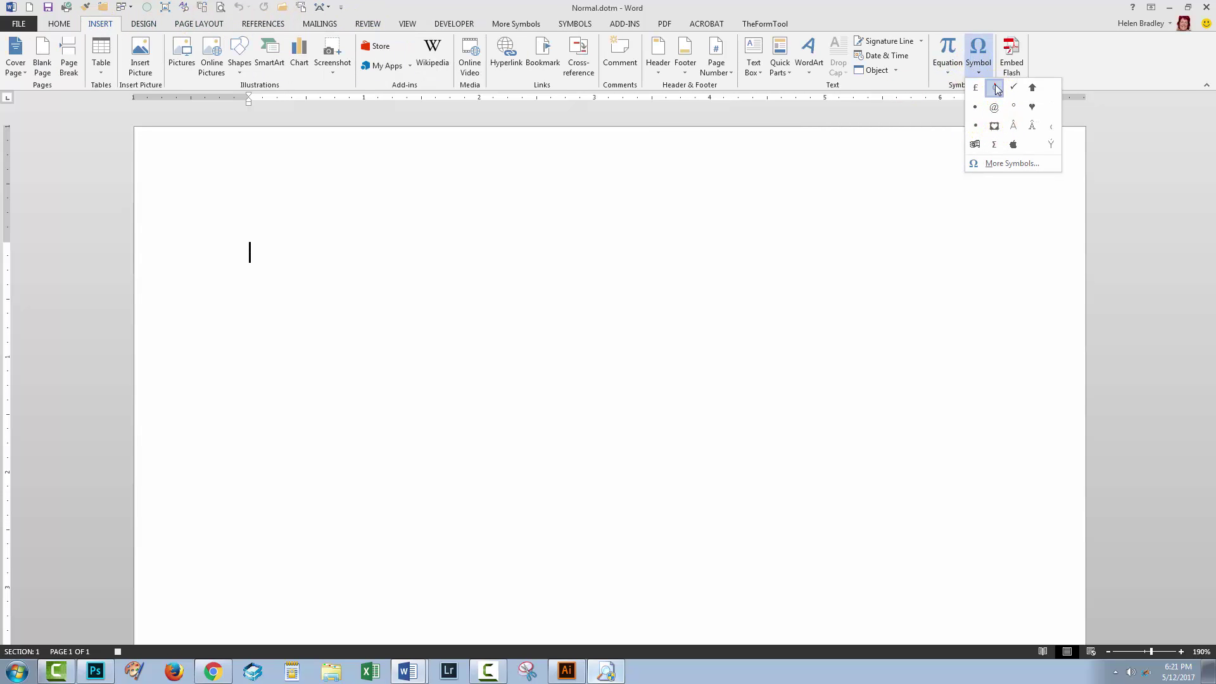
{"action": "left_click", "coordinate": [995, 87]}
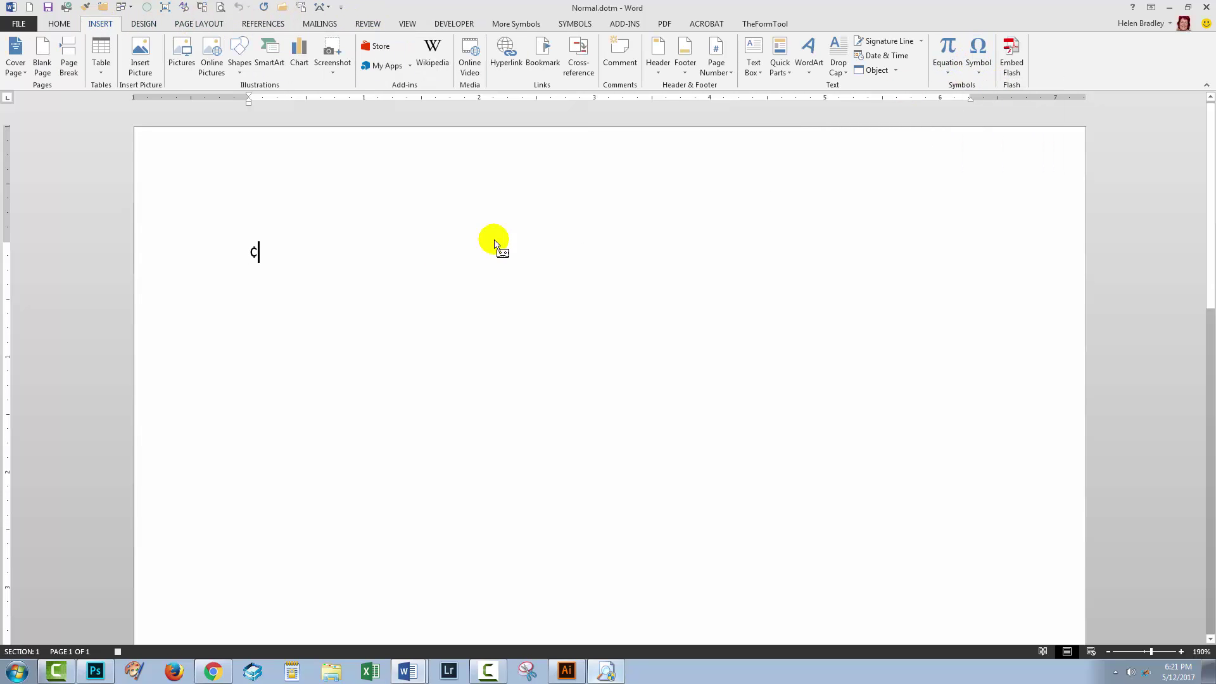
{"action": "left_click", "coordinate": [454, 23]}
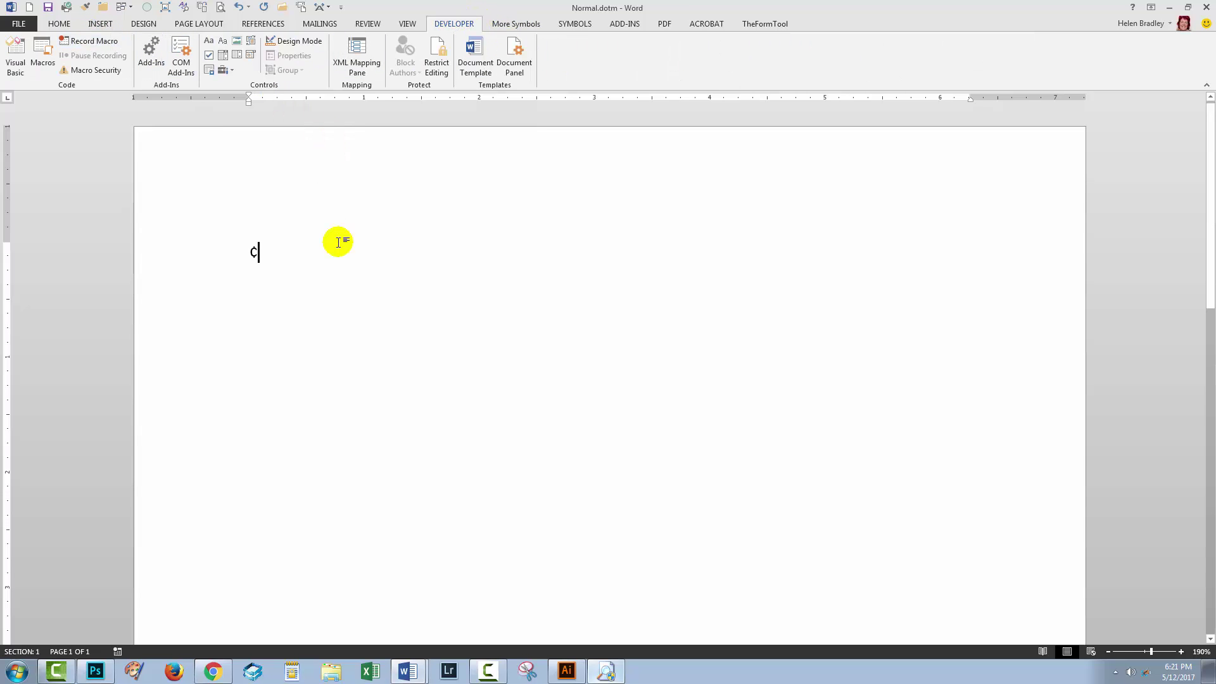
{"action": "key", "text": "BackSpace"}
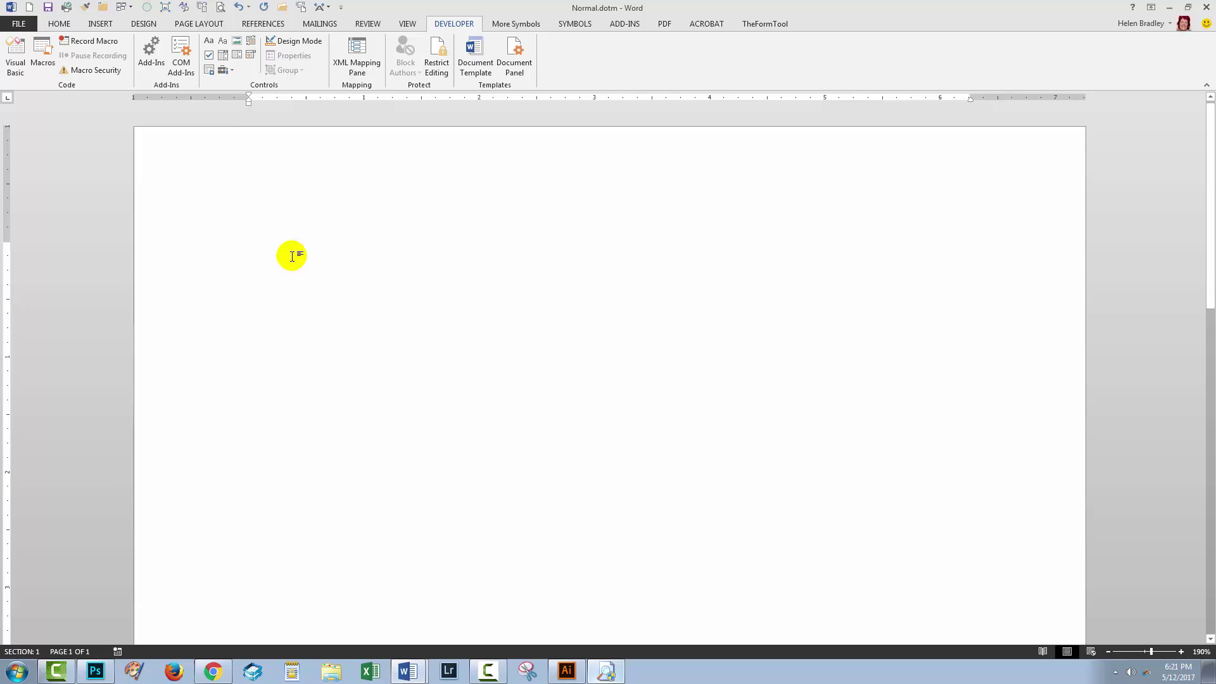
Remove the More Symbols (Custom) tab in Word Options' Customize Ribbon settings
{"action": "left_click", "coordinate": [19, 26]}
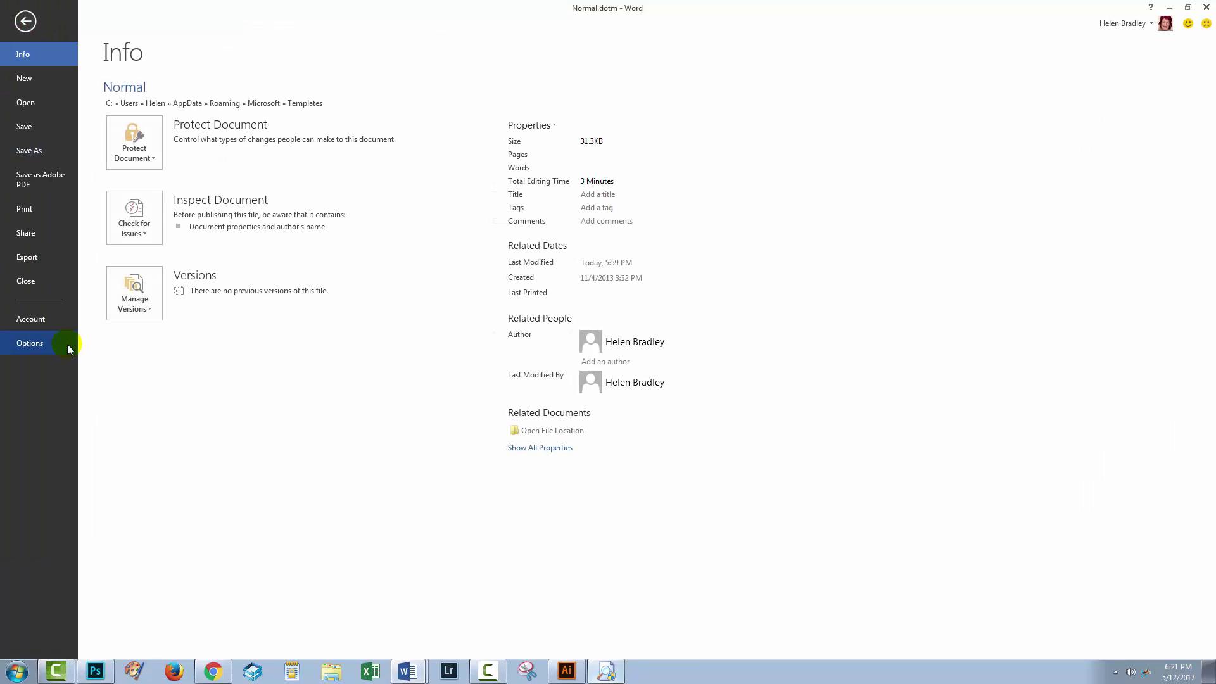
{"action": "left_click", "coordinate": [23, 349]}
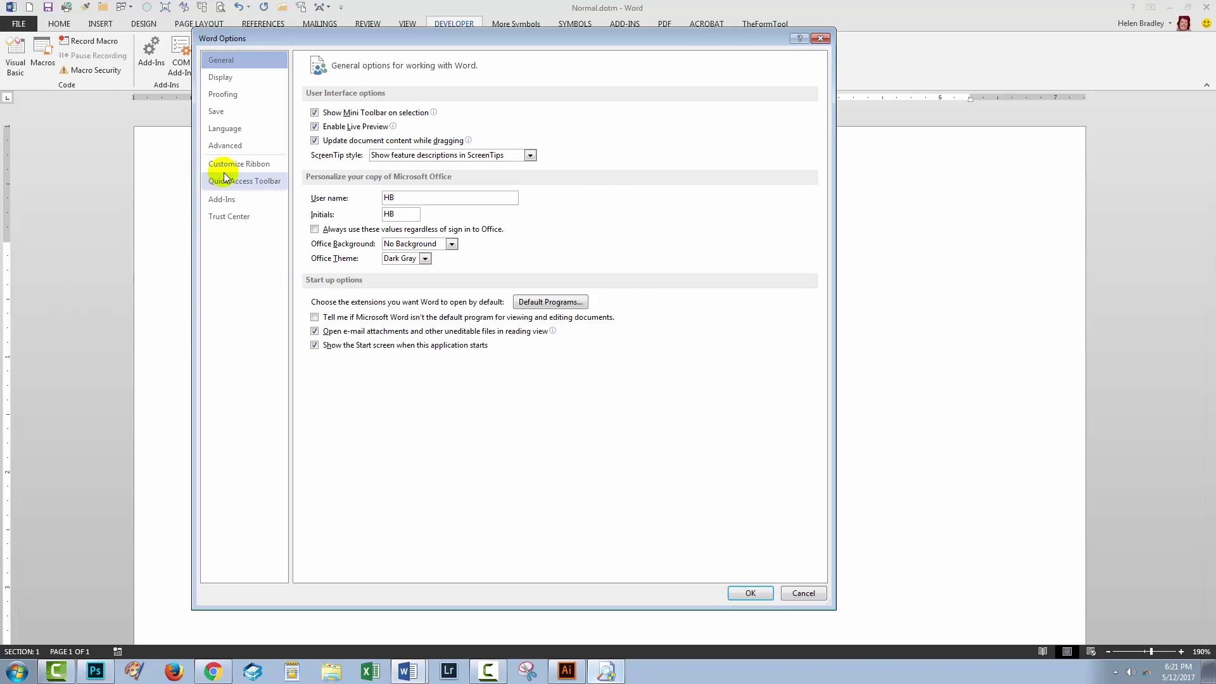
{"action": "left_click", "coordinate": [227, 182]}
{"action": "left_click", "coordinate": [240, 164]}
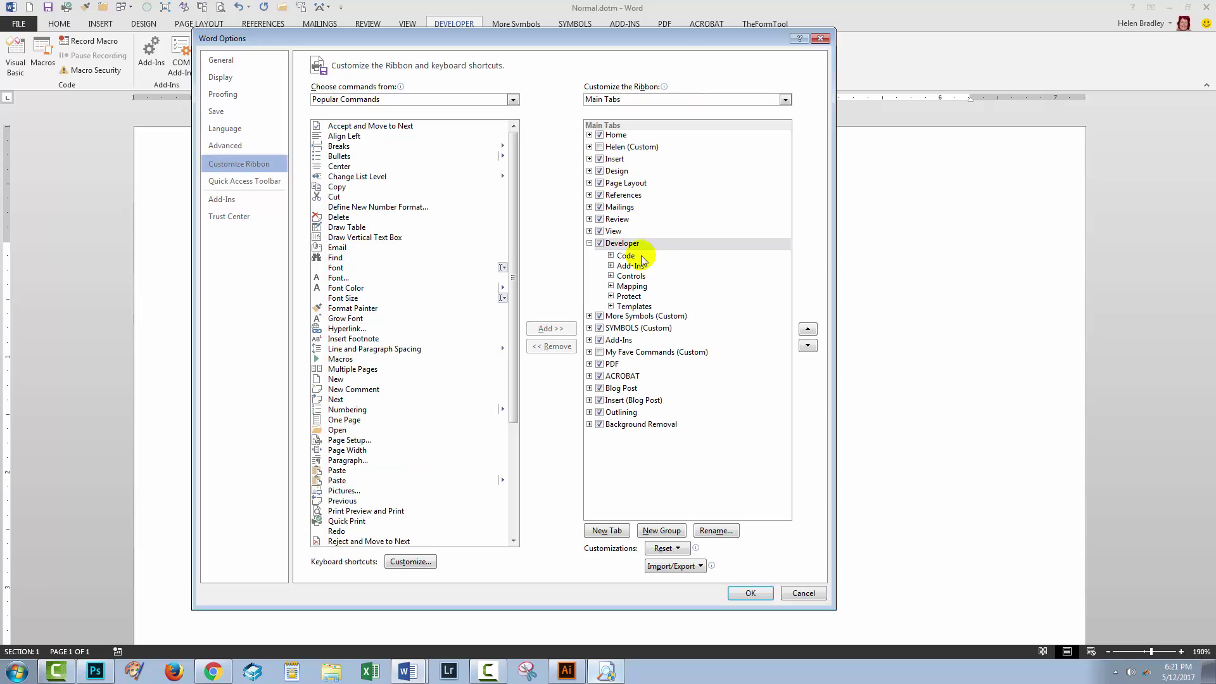
{"action": "left_click", "coordinate": [612, 318]}
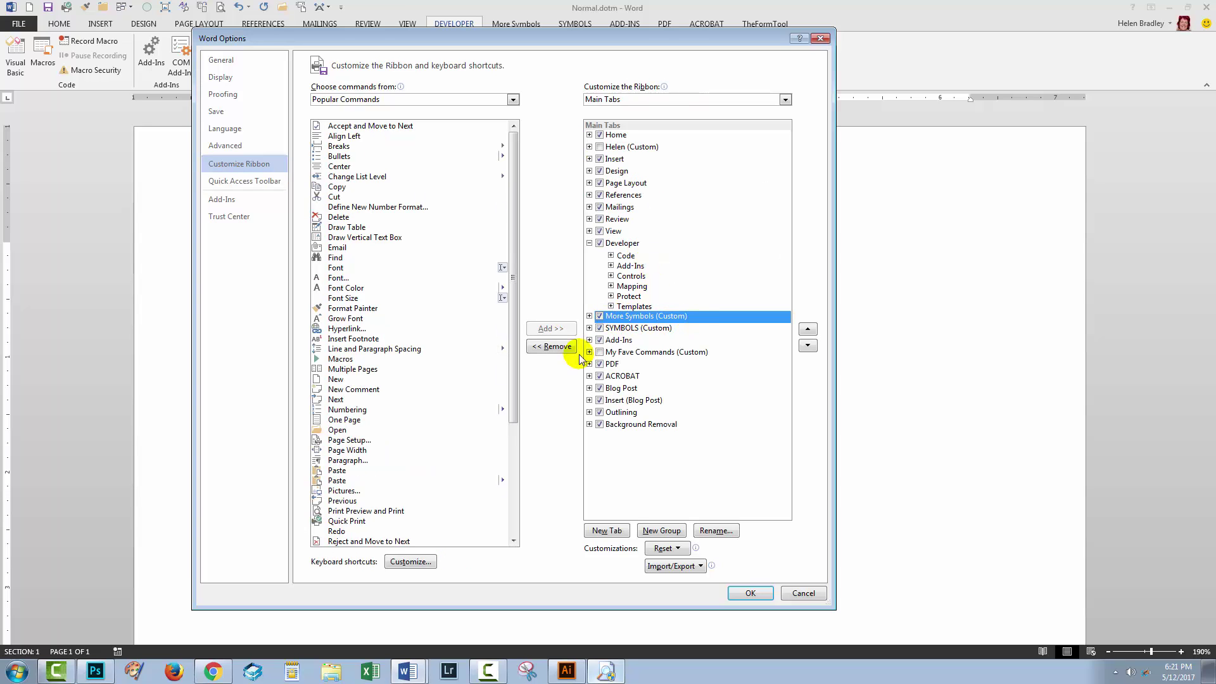
{"action": "left_click", "coordinate": [550, 345]}
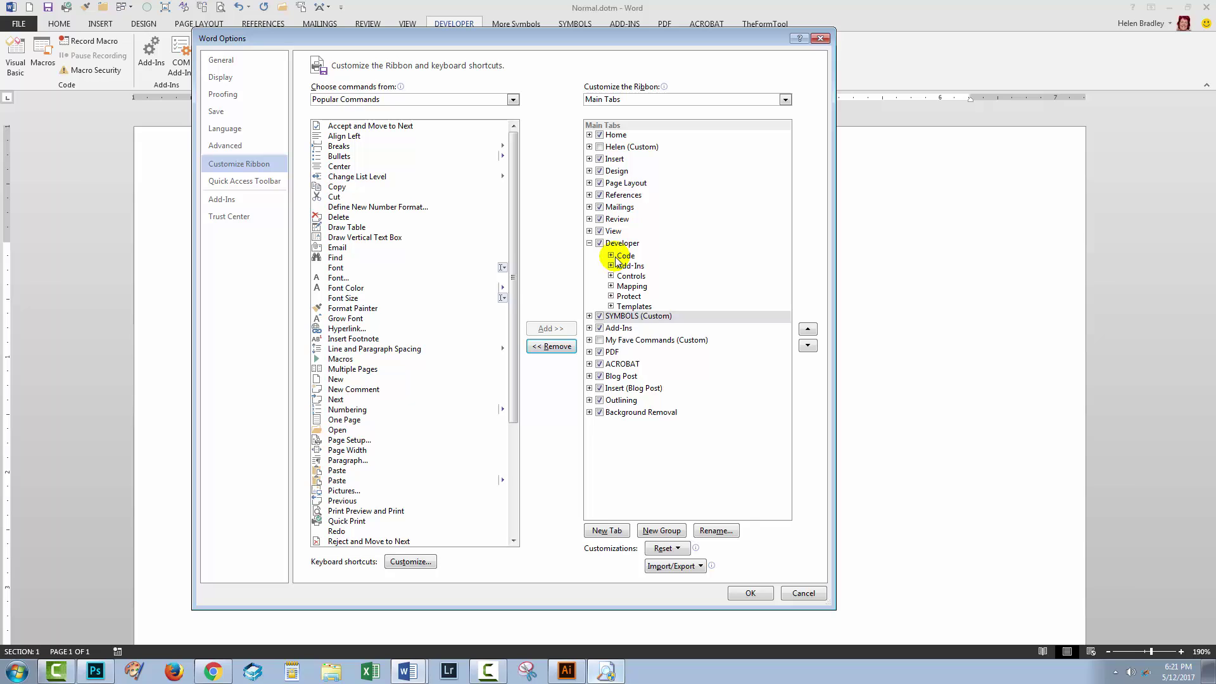
Expand SYMBOLS (Custom) > New Group to show Checkmark, and open the command category list
{"action": "left_click", "coordinate": [589, 316]}
{"action": "left_click", "coordinate": [623, 330]}
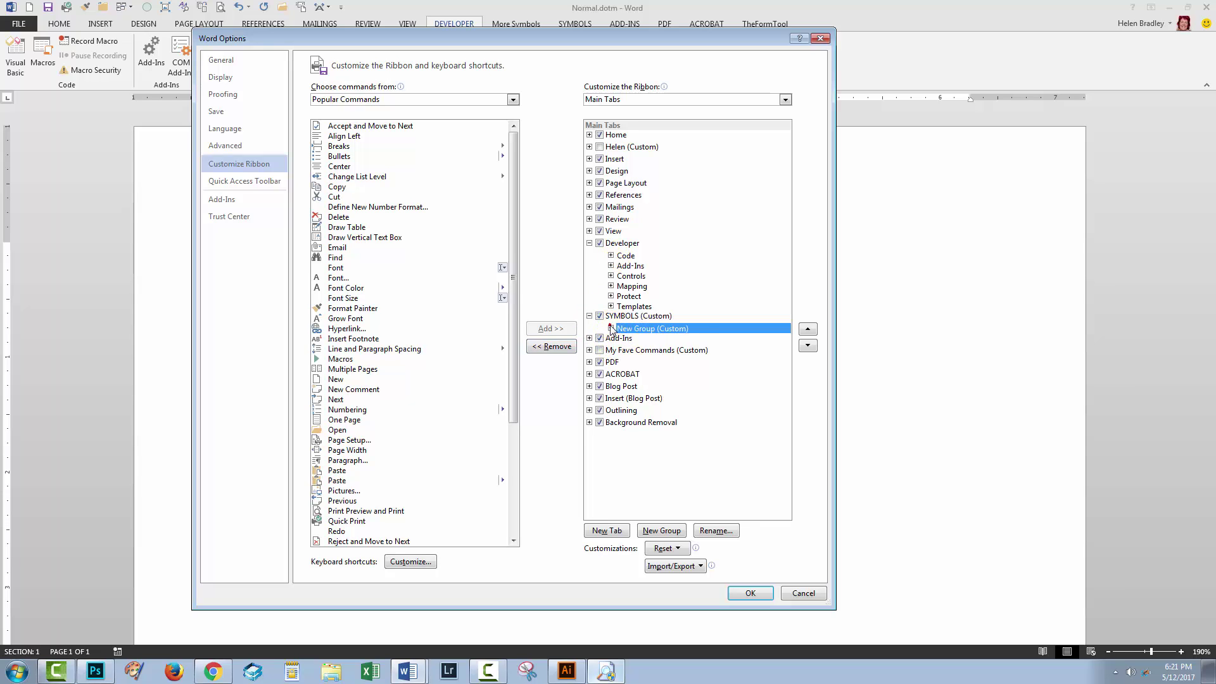
{"action": "left_click", "coordinate": [611, 328]}
{"action": "left_click", "coordinate": [363, 97]}
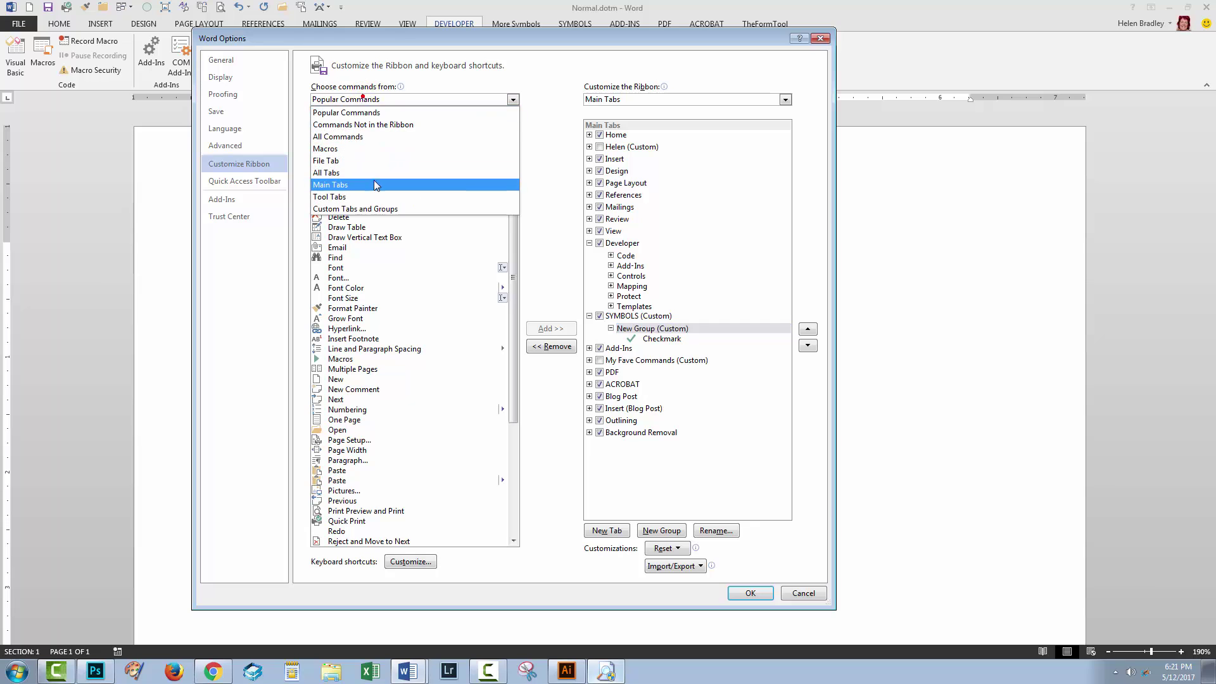
Add Normal.NewMacros.Cents to SYMBOLS' New Group, renamed Cents with a piggy-bank icon, and apply
{"action": "left_click", "coordinate": [355, 149]}
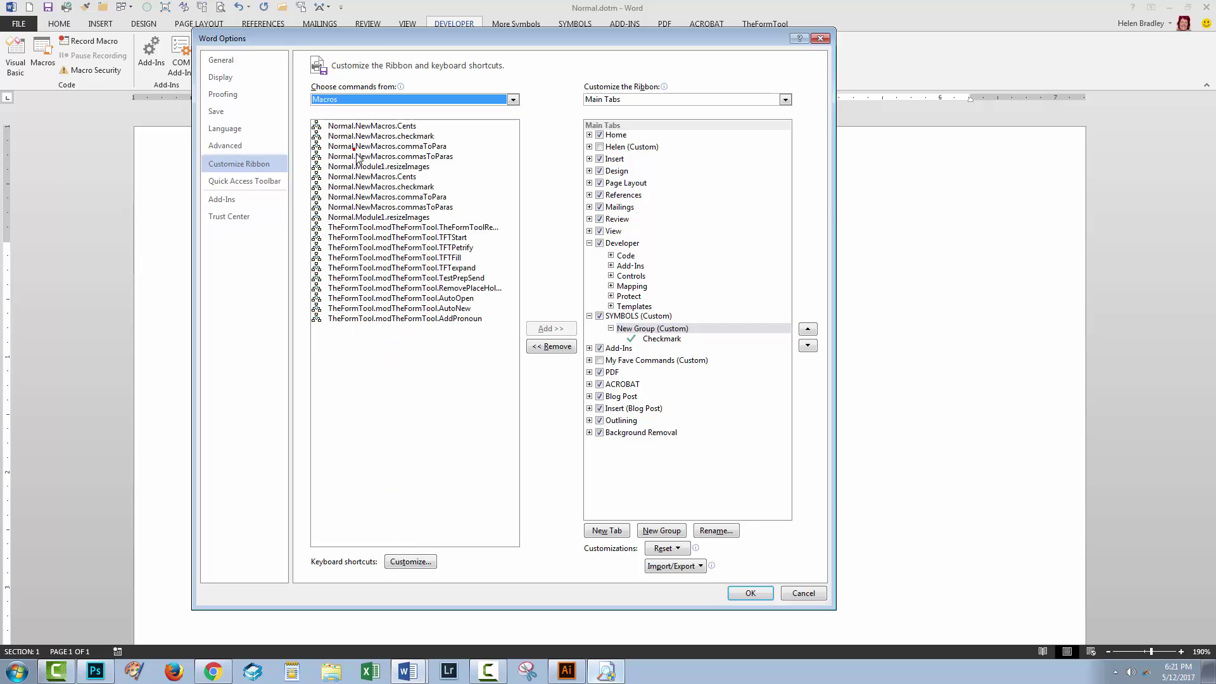
{"action": "left_click", "coordinate": [392, 129]}
{"action": "left_click", "coordinate": [550, 328]}
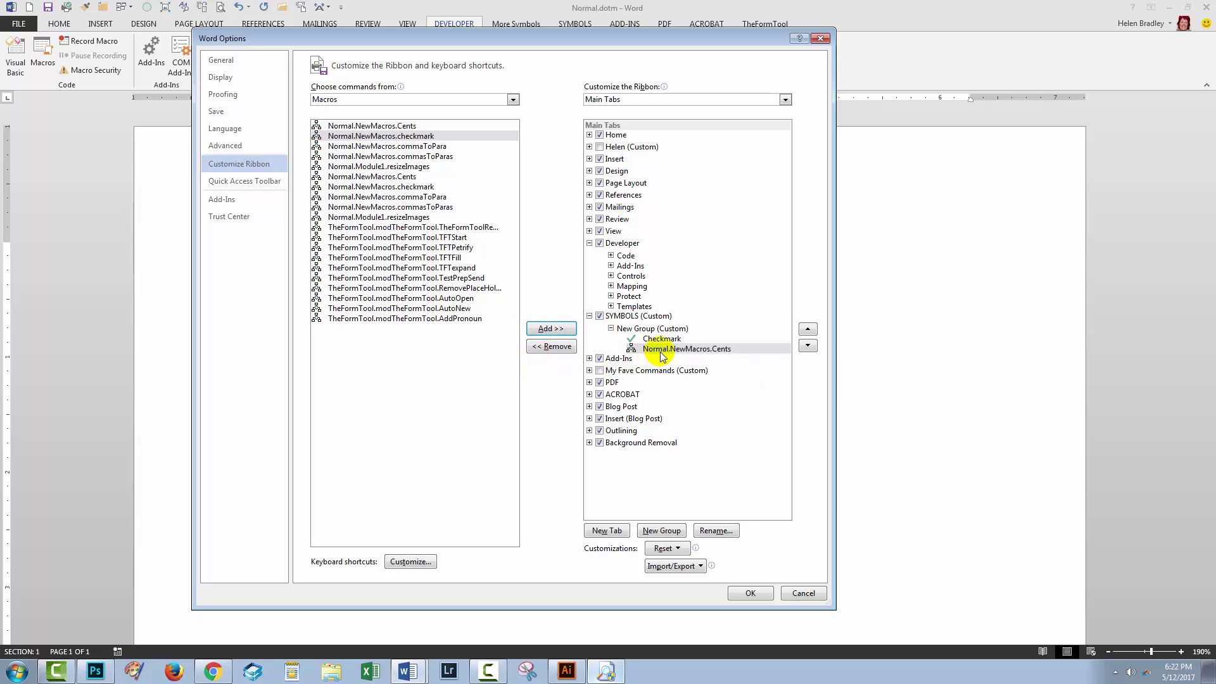
{"action": "left_click", "coordinate": [715, 530]}
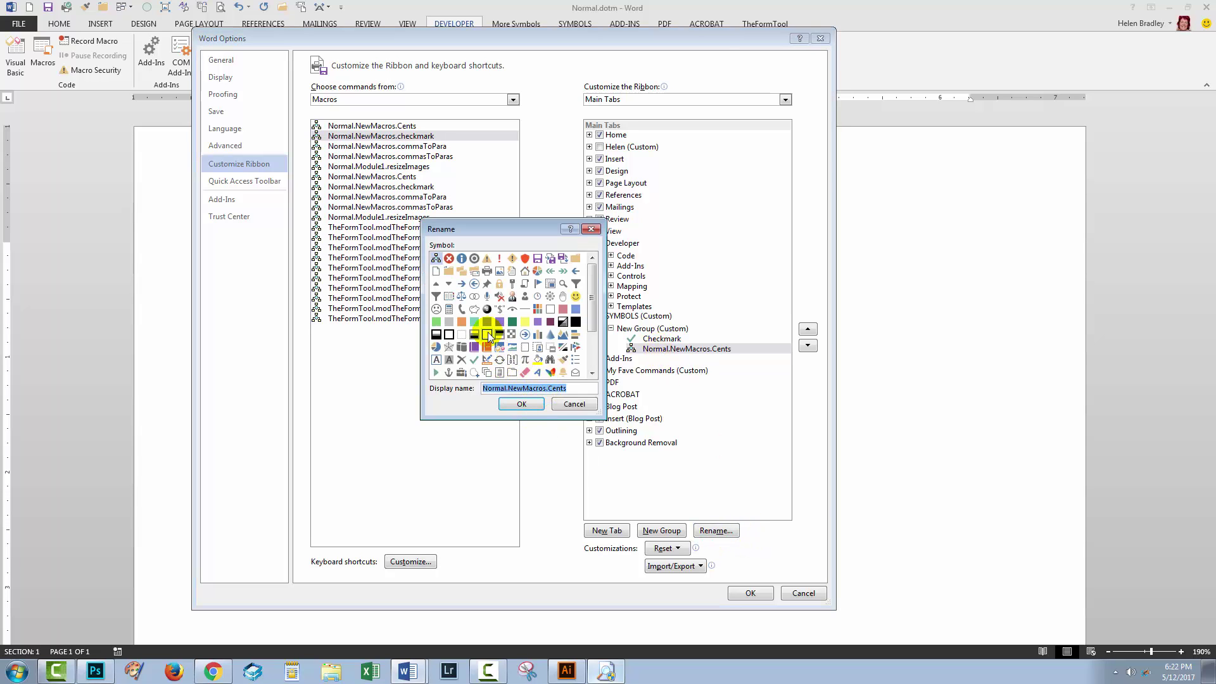
{"action": "left_click", "coordinate": [474, 309]}
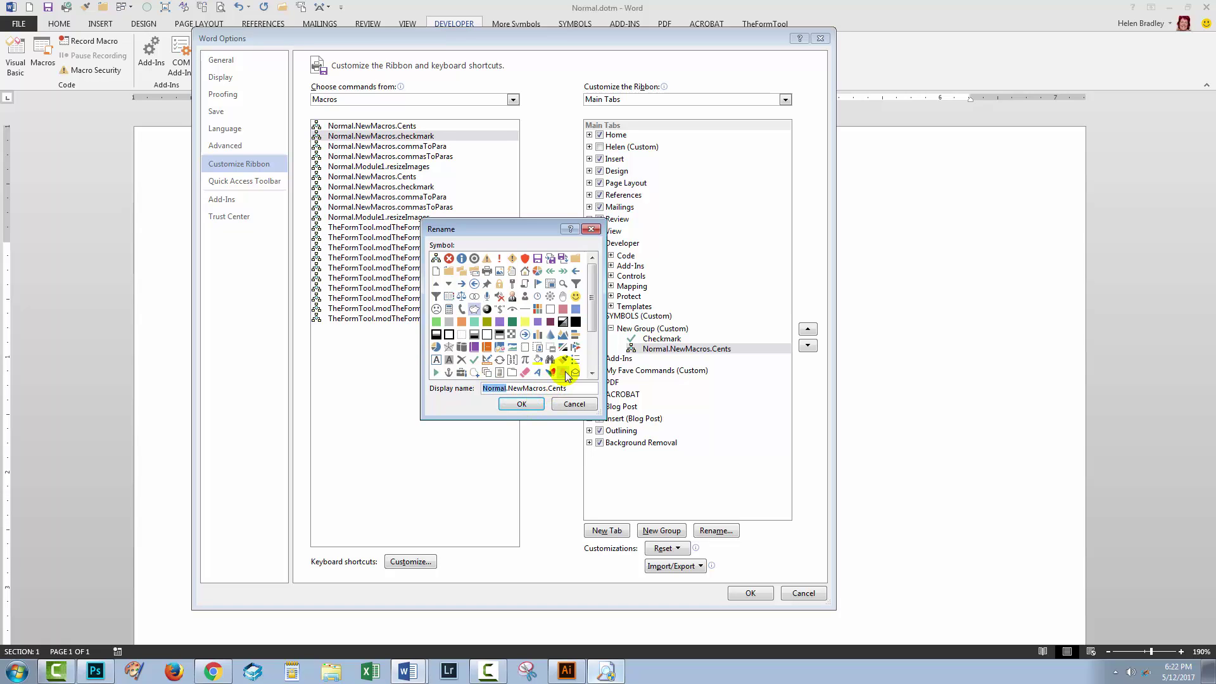
{"action": "left_click", "coordinate": [523, 405]}
{"action": "left_click", "coordinate": [750, 593]}
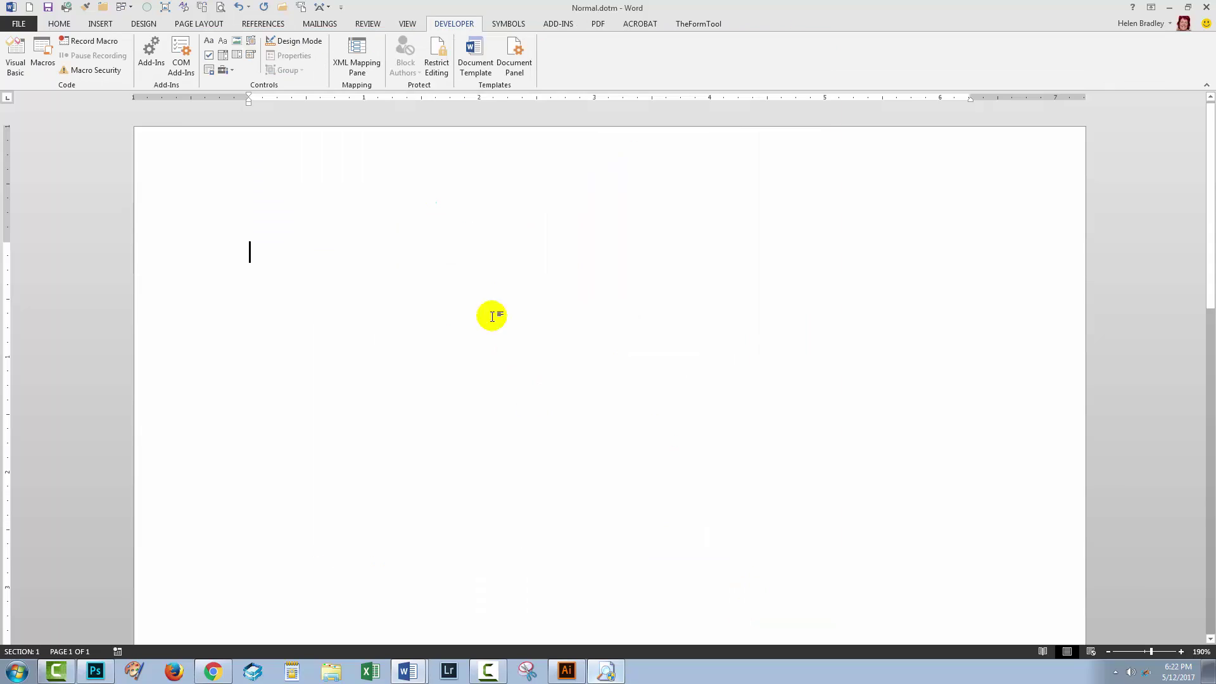
Insert a checkmark from the SYMBOLS tab, delete the test symbols, and return to HOME
{"action": "left_click", "coordinate": [508, 24]}
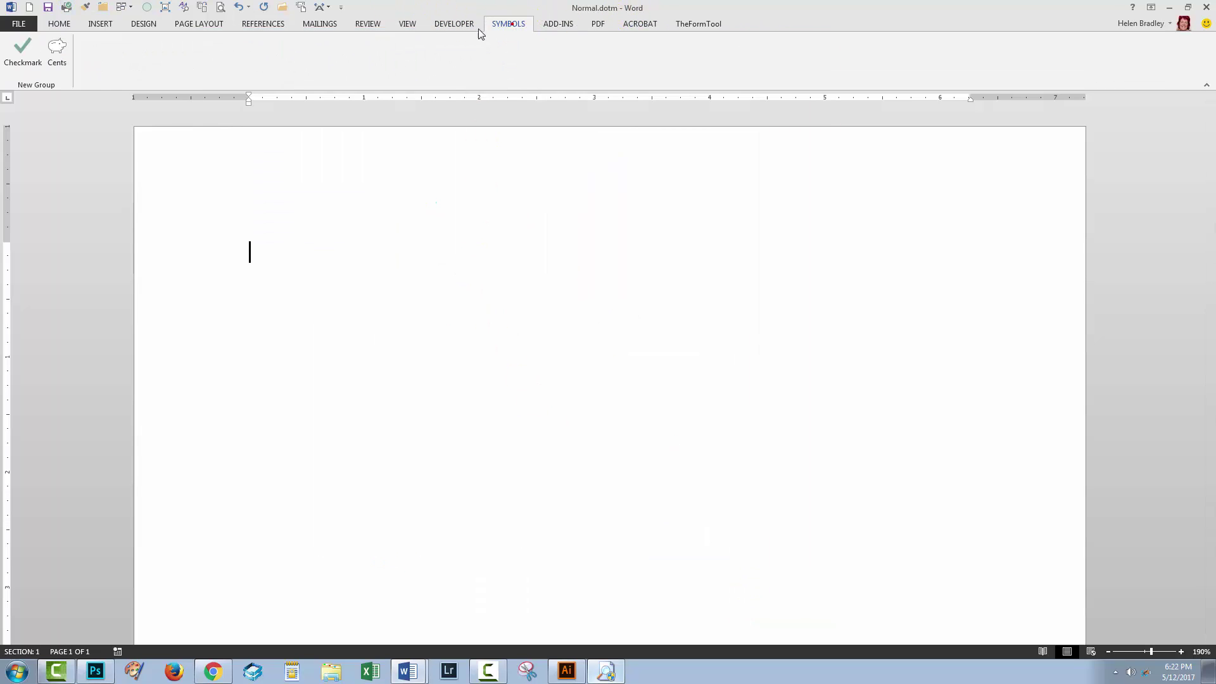
{"action": "left_click", "coordinate": [33, 63]}
{"action": "key", "text": "BackSpace"}
{"action": "key", "text": "BackSpace"}
{"action": "left_click", "coordinate": [59, 24]}
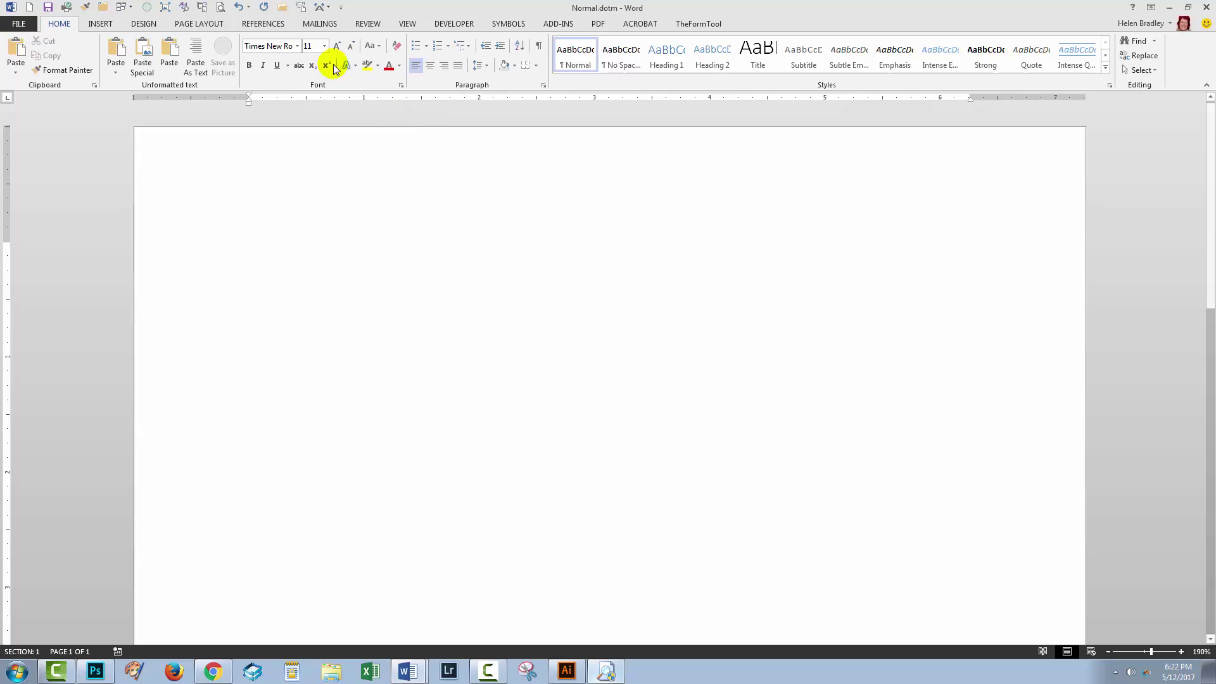
Save Normal.dotm into the Microsoft Templates folder as a Word Macro-Enabled Template
{"action": "left_click", "coordinate": [14, 24]}
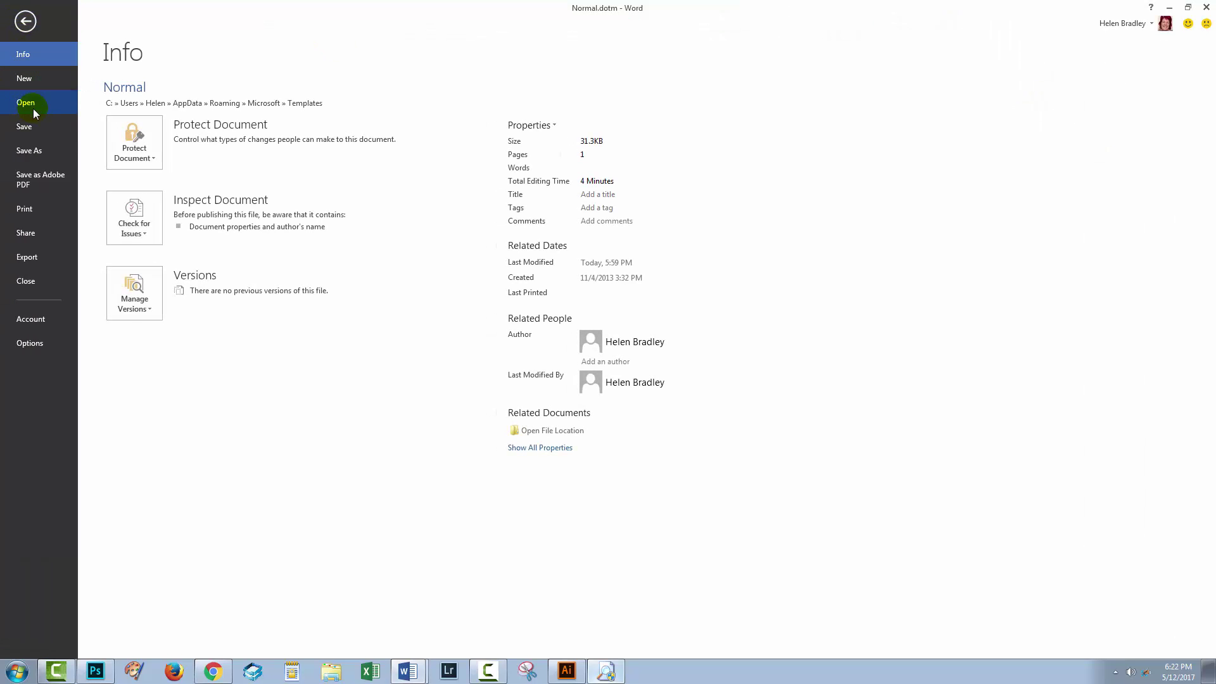
{"action": "left_click", "coordinate": [23, 152]}
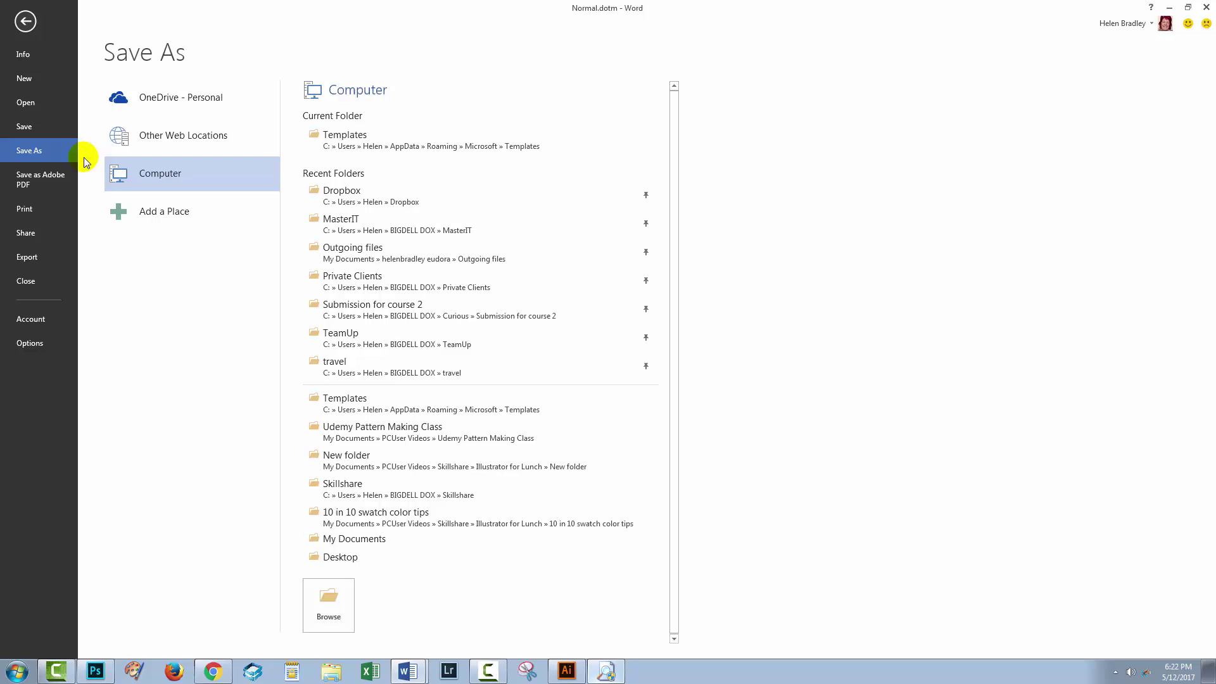
{"action": "left_click", "coordinate": [334, 606]}
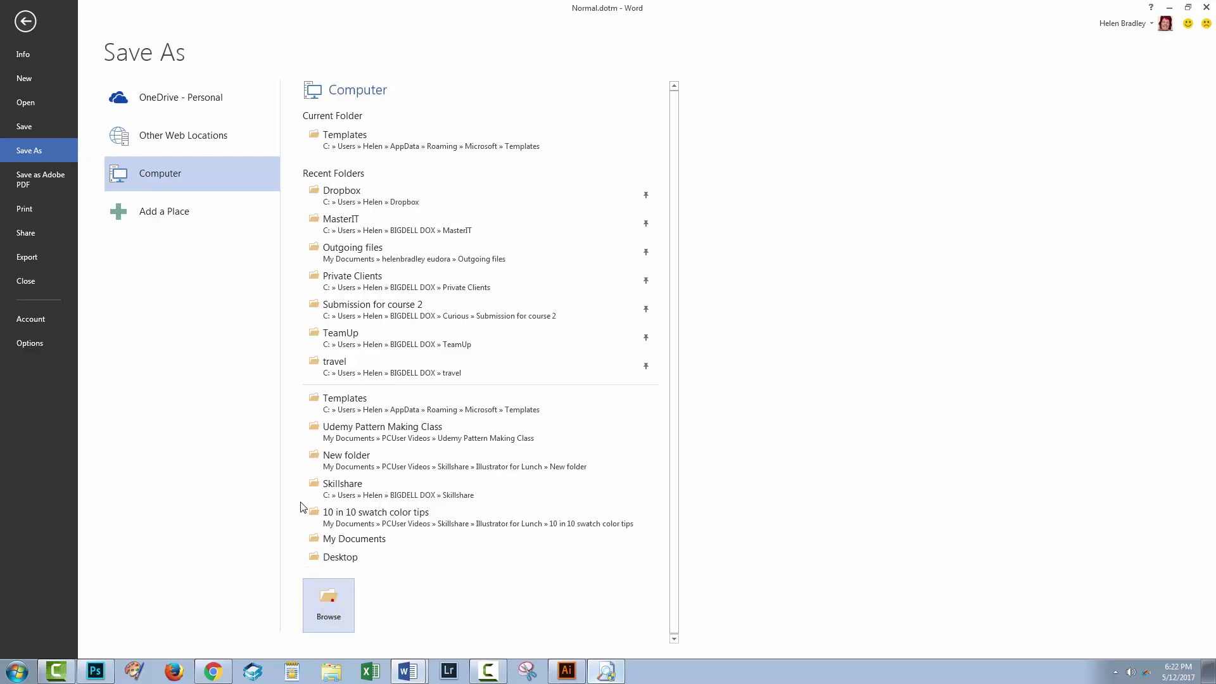
{"action": "left_click", "coordinate": [238, 504]}
{"action": "double_click", "coordinate": [192, 502]}
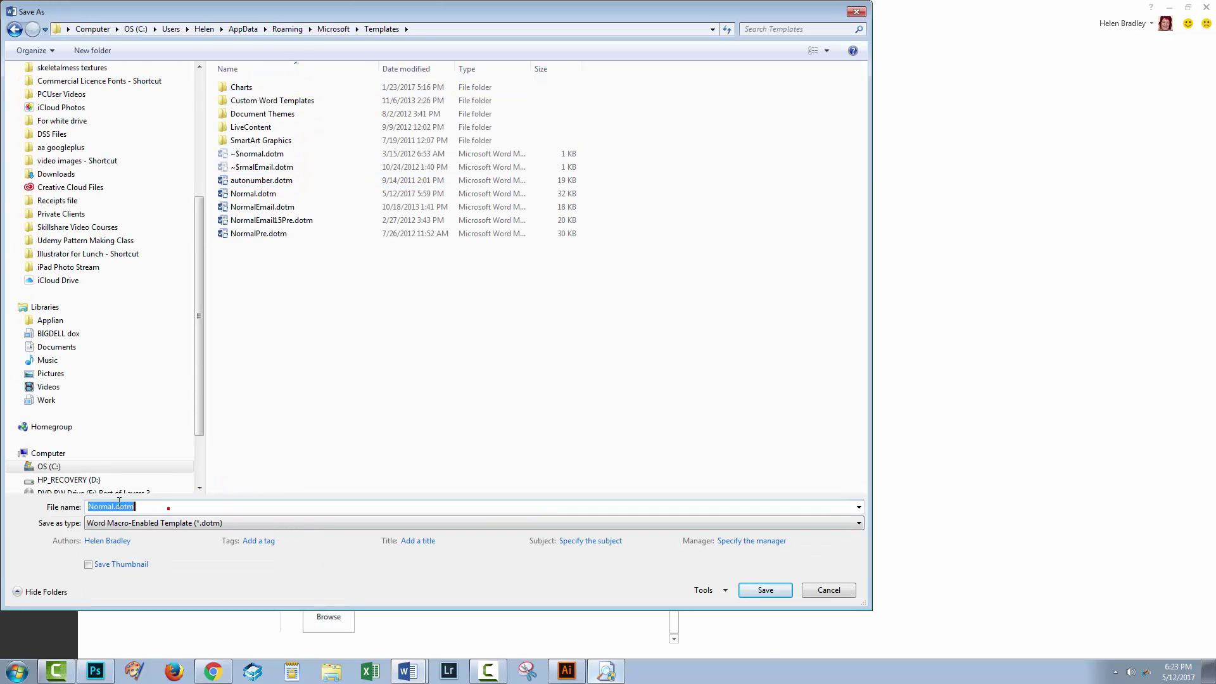
{"action": "left_click", "coordinate": [27, 467]}
{"action": "type", "text": "C:\\Users\\Helen\\AppData\\Roaming\\Microsoft\\Templates"}
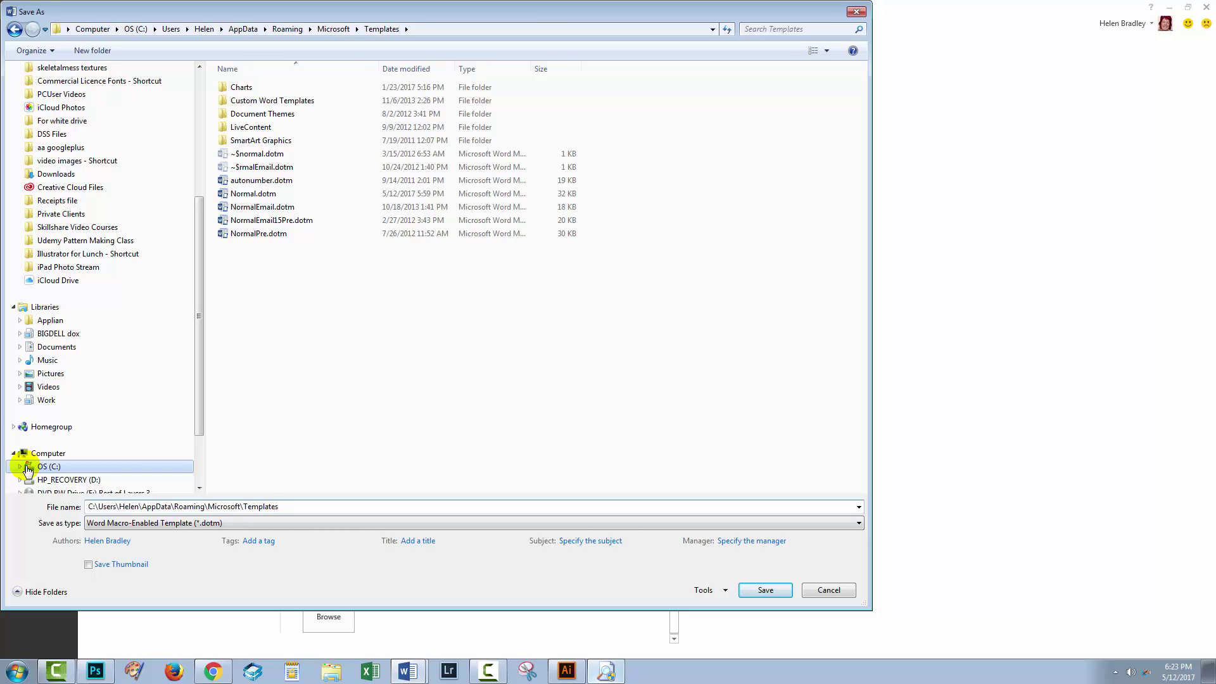
{"action": "key", "text": "Return"}
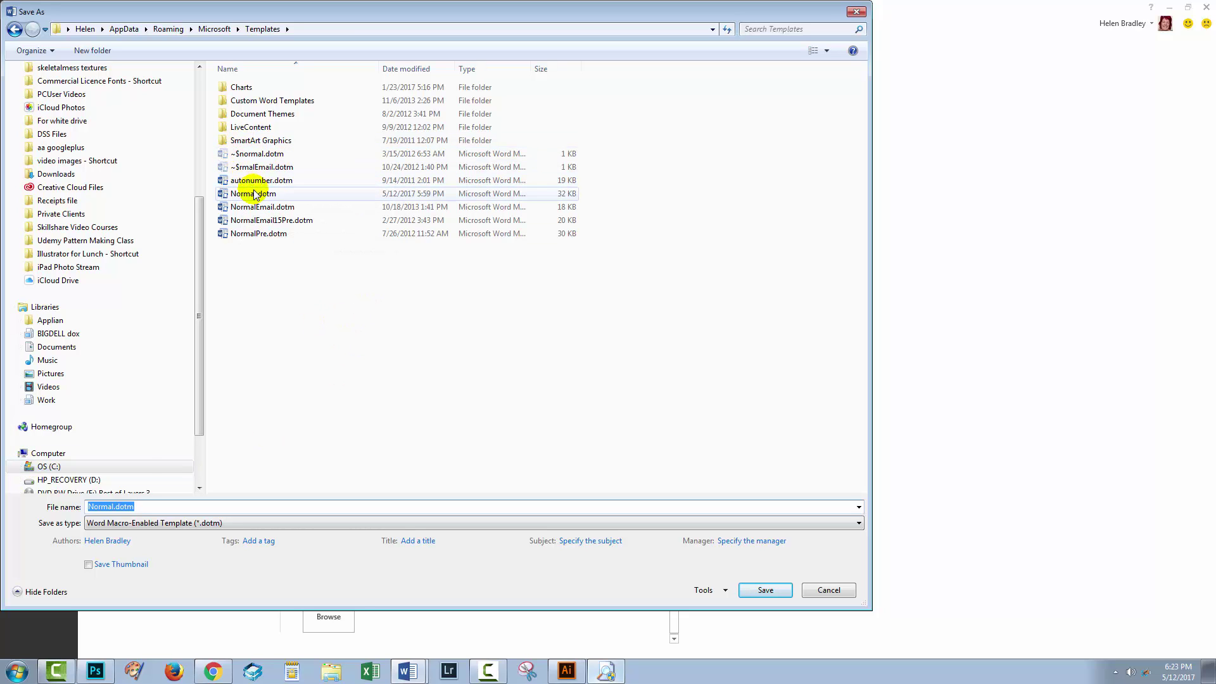
{"action": "left_click", "coordinate": [786, 590]}
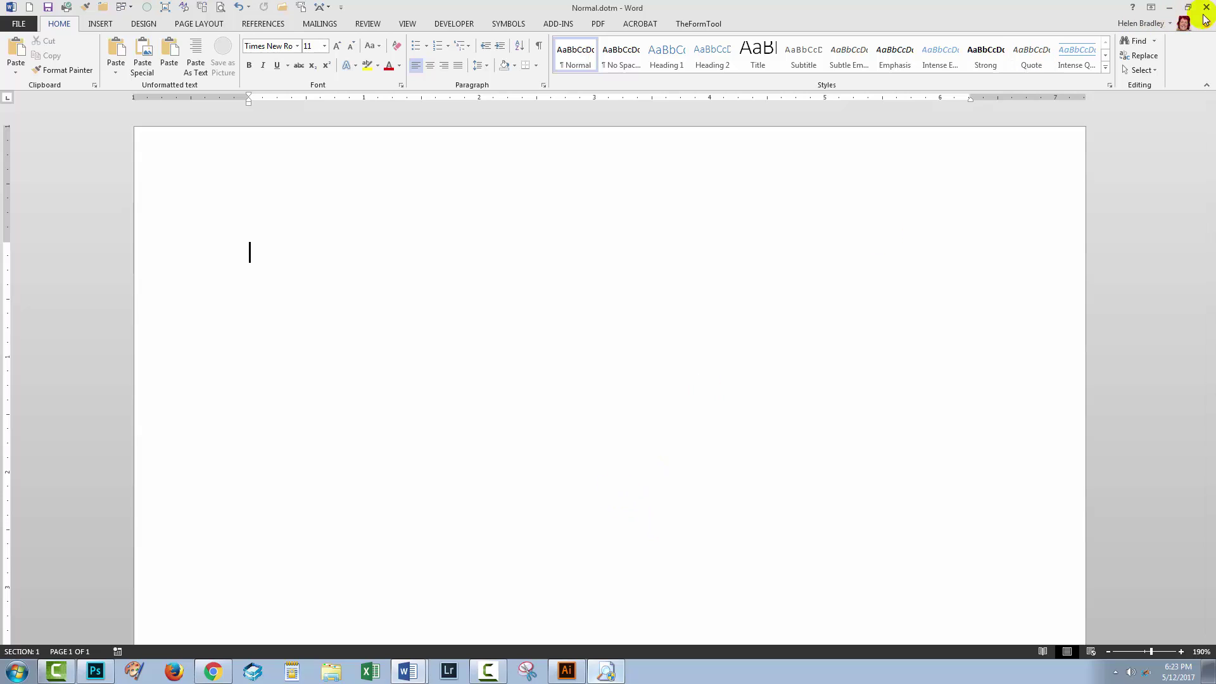
Close both Word windows, relaunch Word, and start a new blank document
{"action": "left_click", "coordinate": [1204, 14]}
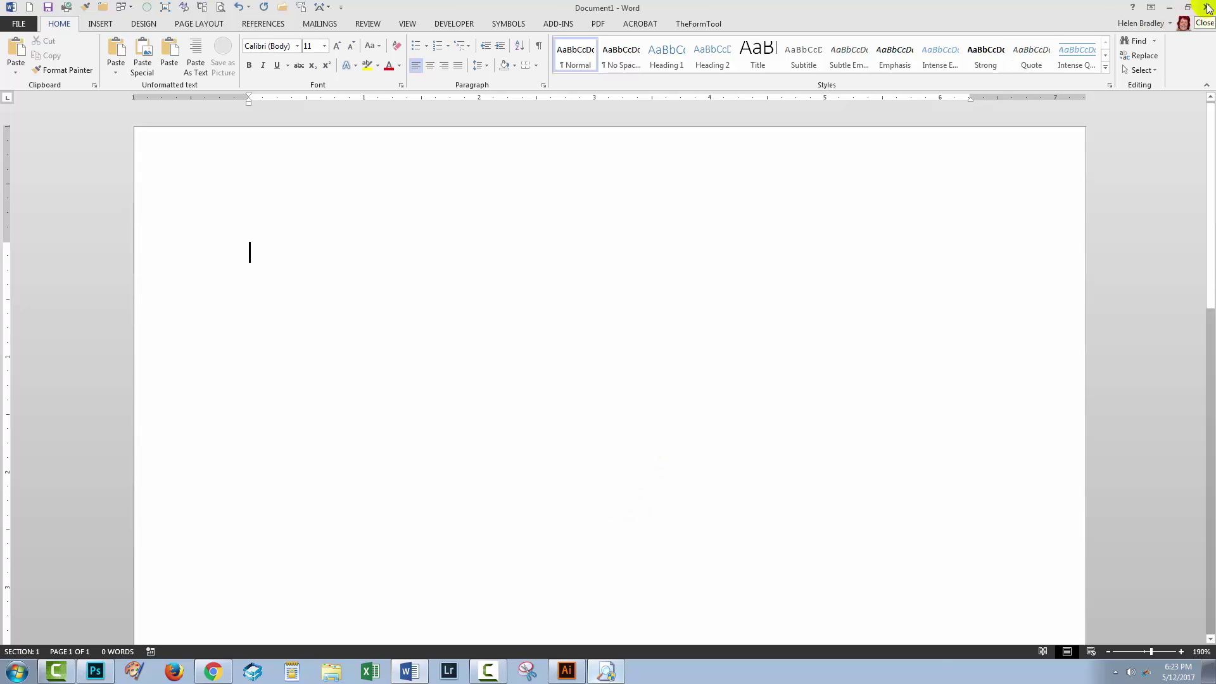
{"action": "left_click", "coordinate": [1207, 8]}
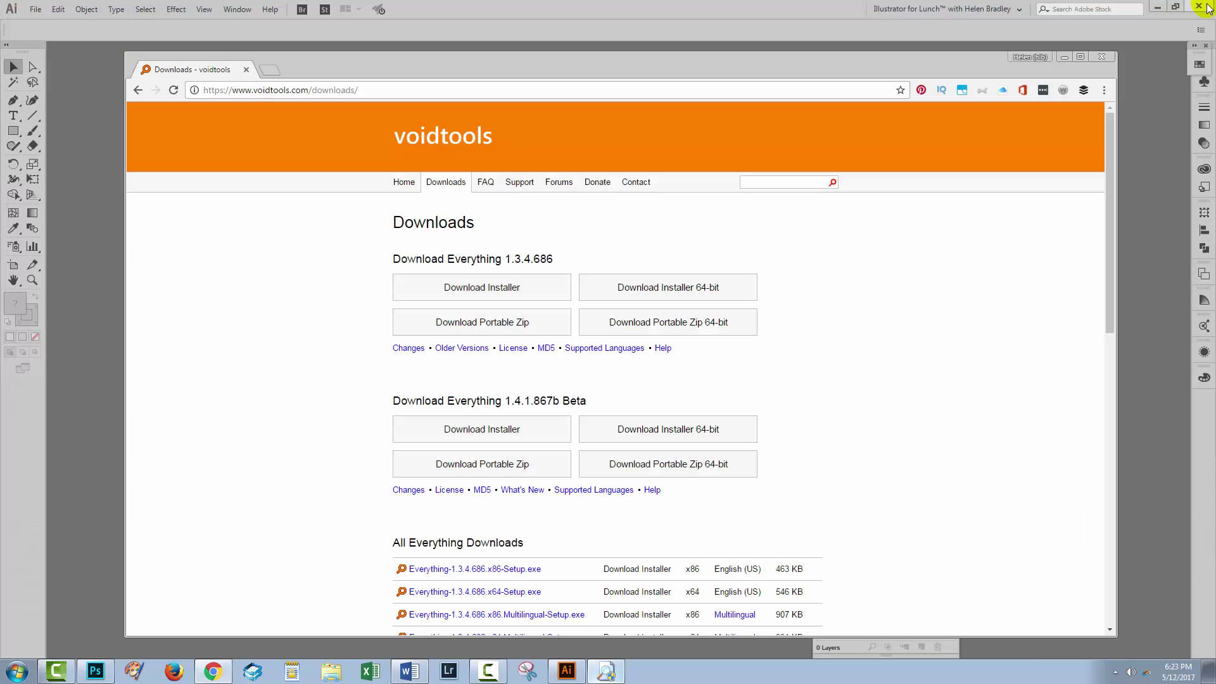
{"action": "left_click", "coordinate": [411, 673]}
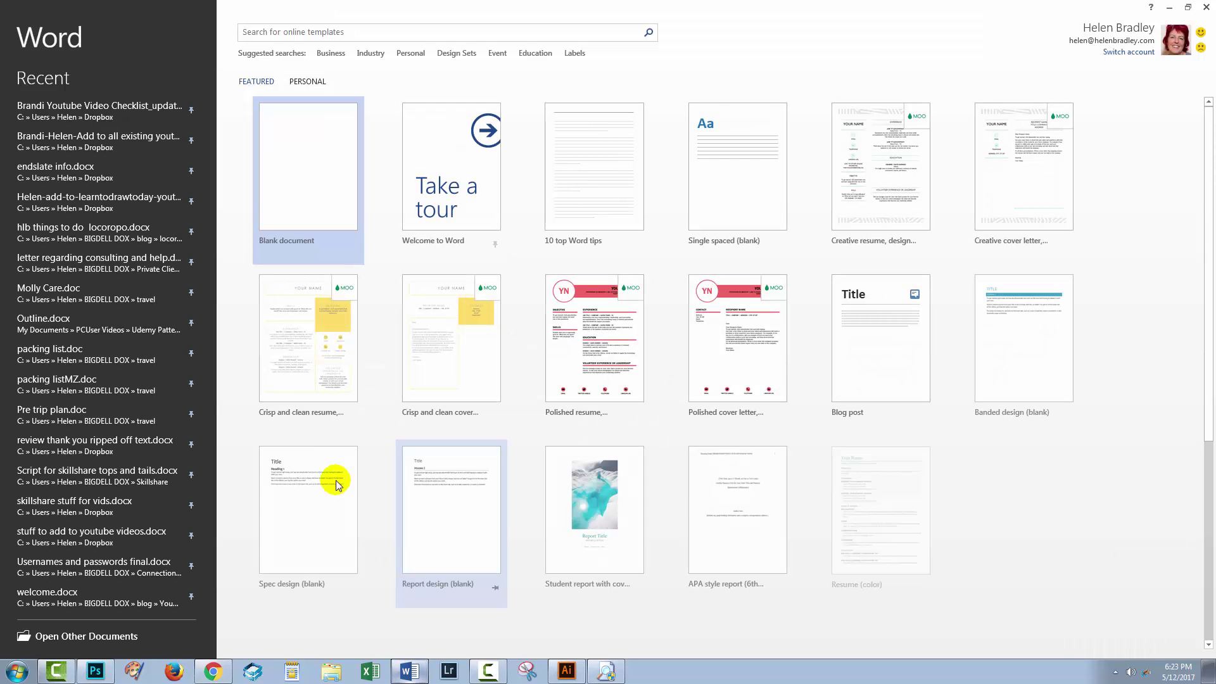
{"action": "left_click", "coordinate": [311, 160]}
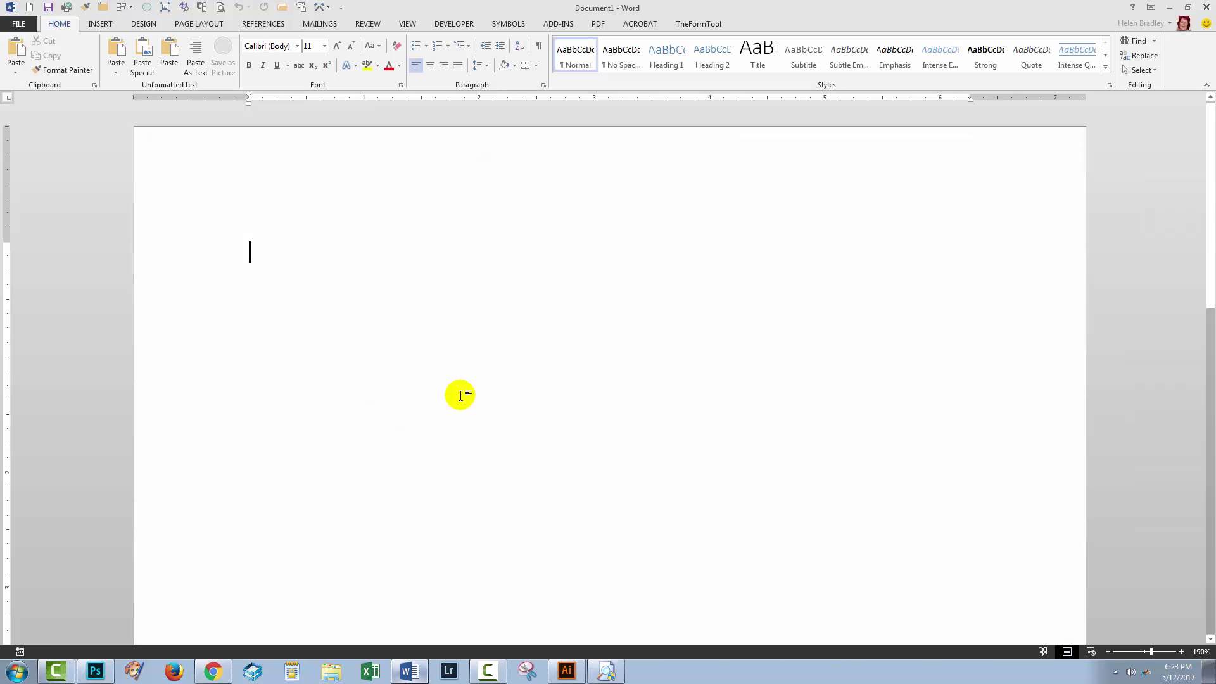
Insert ¢ and ✓ with the SYMBOLS tab's Cents and Checkmark buttons, then delete them
{"action": "left_click", "coordinate": [507, 23]}
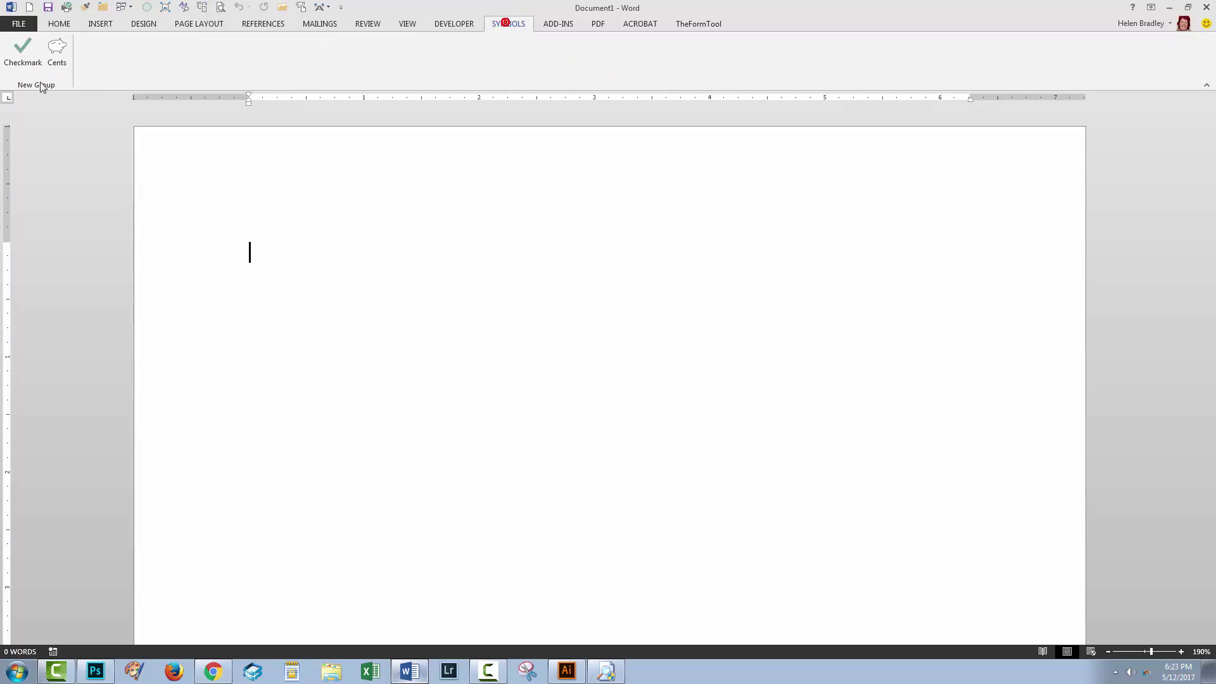
{"action": "left_click", "coordinate": [63, 53]}
{"action": "left_click", "coordinate": [23, 48]}
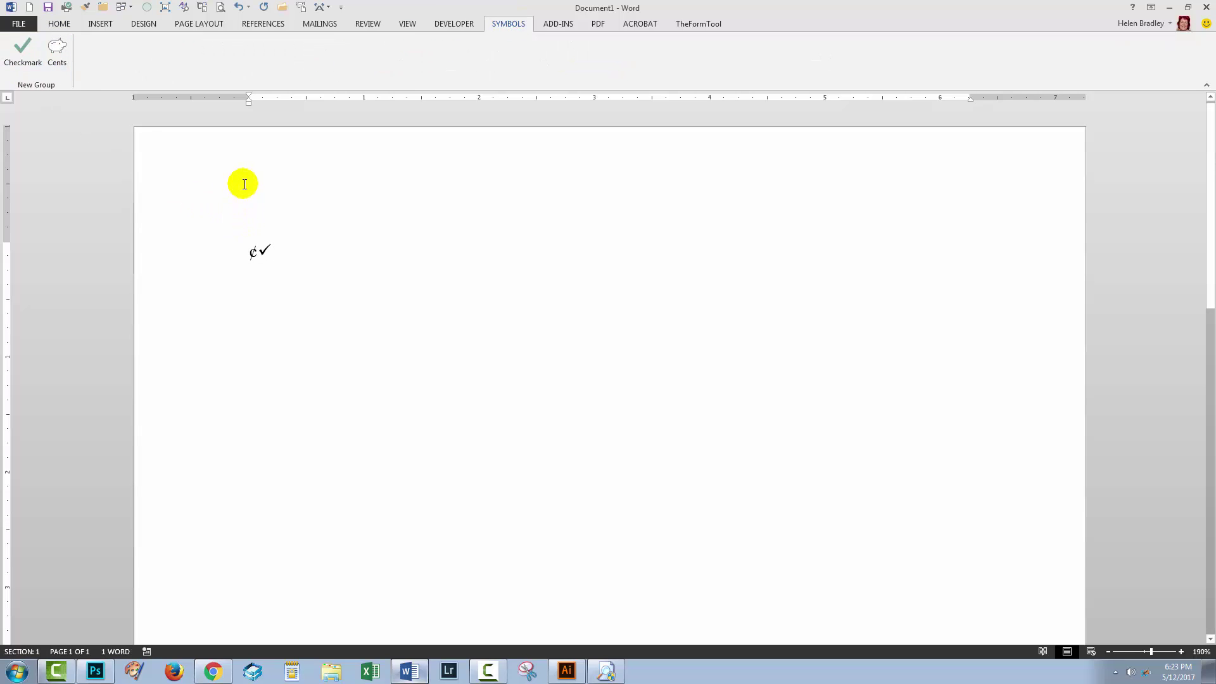
{"action": "key", "text": "BackSpace"}
{"action": "key", "text": "BackSpace"}
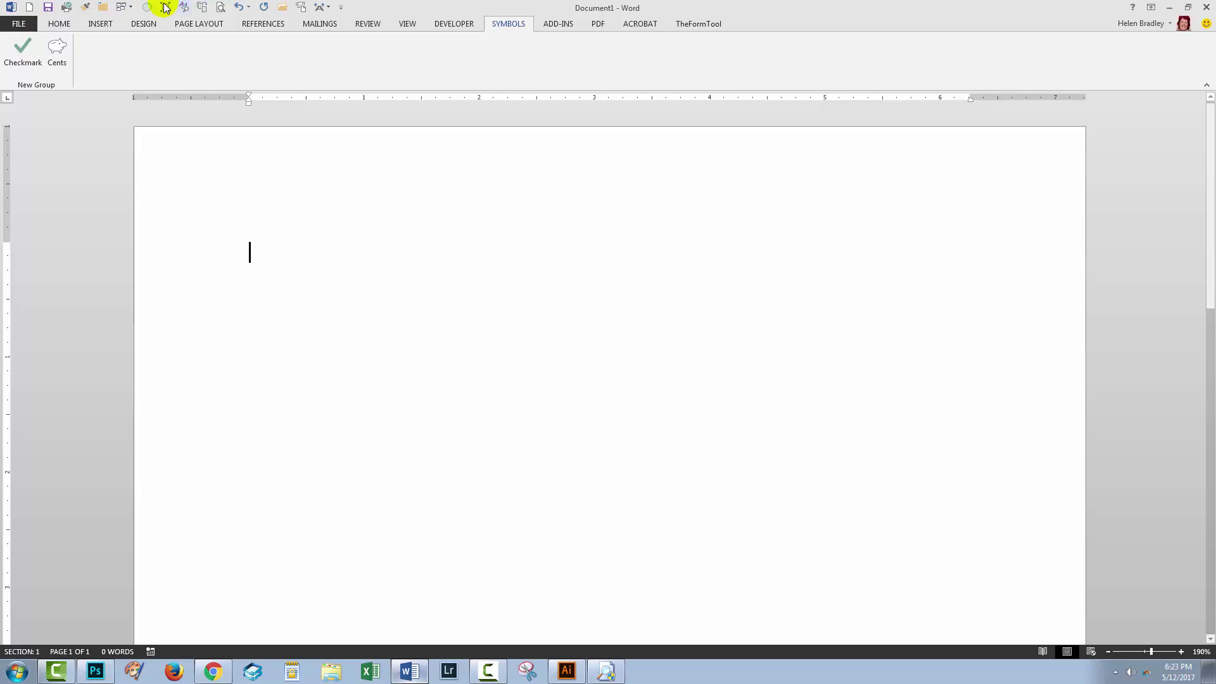
{"action": "left_click", "coordinate": [59, 24]}
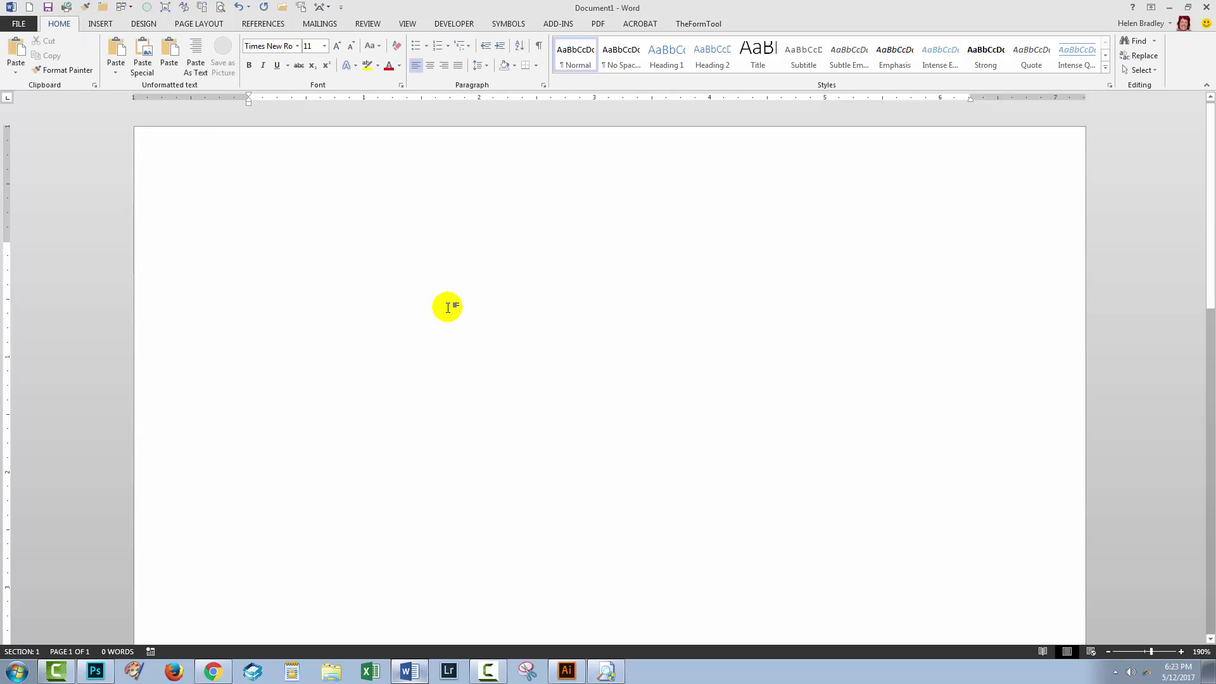